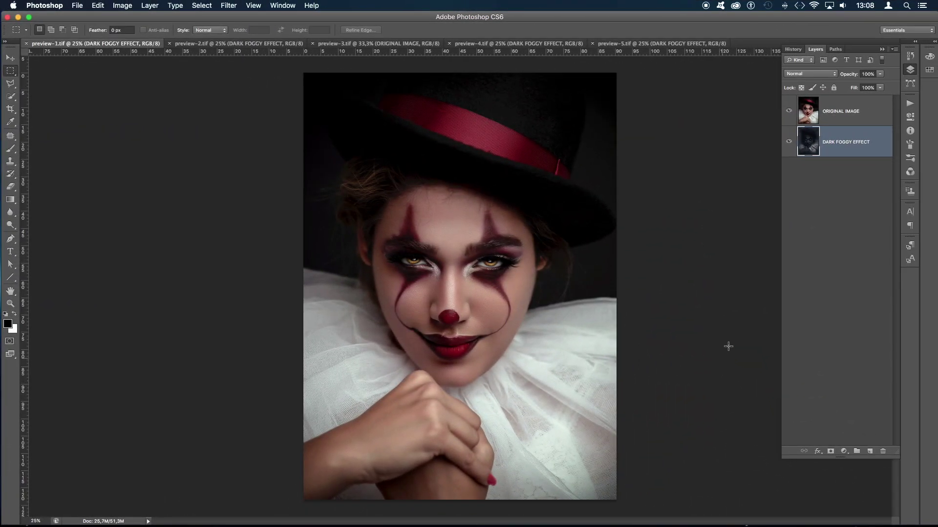
# - Compare the clown's foggy edit against ORIGINAL IMAGE, leave the original hidden, and switch to preview-2.tif
pyautogui.click(828, 119)
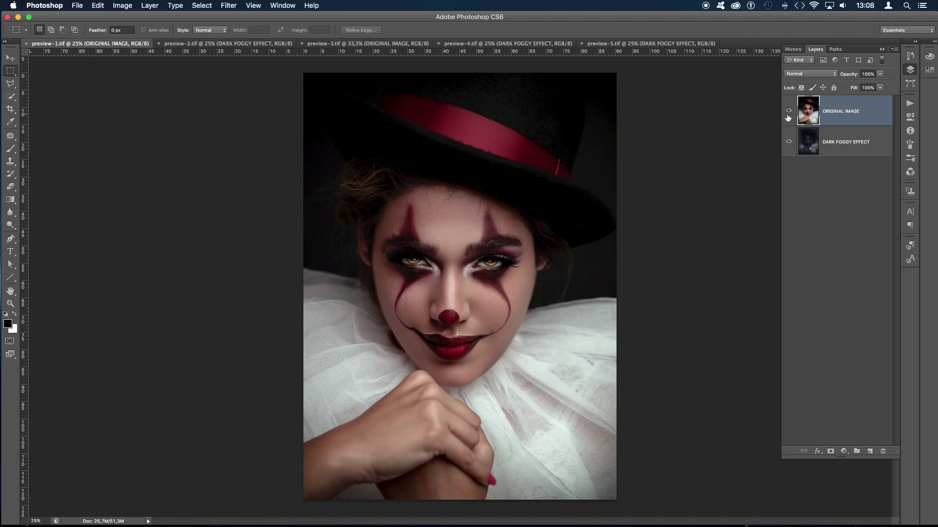
pyautogui.click(788, 111)
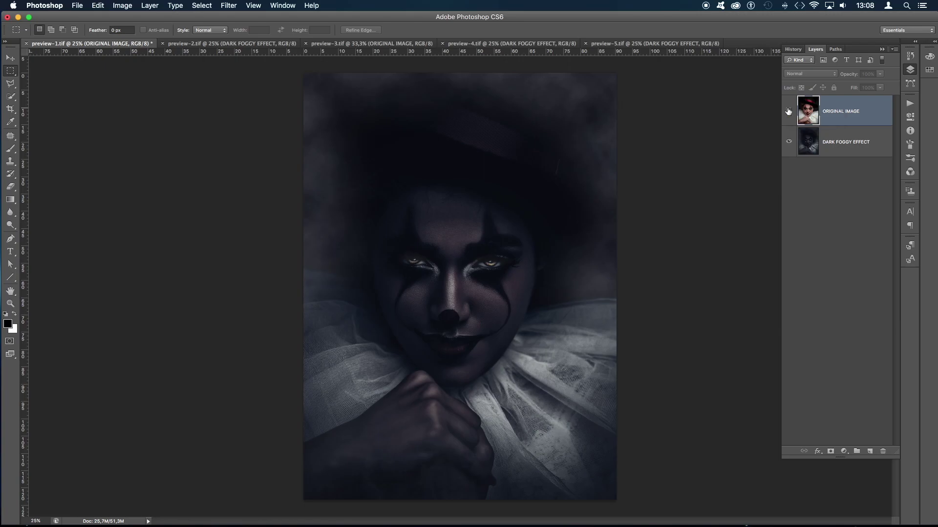
pyautogui.click(788, 111)
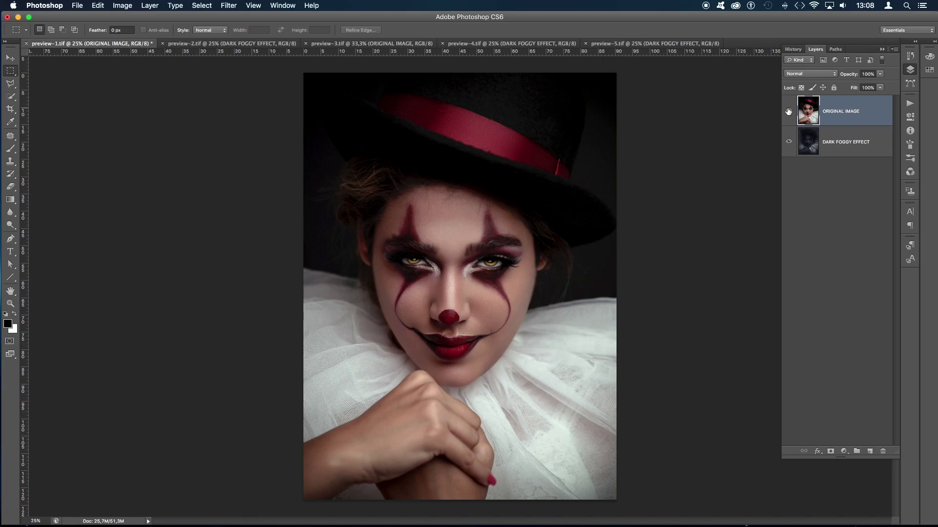
pyautogui.click(788, 111)
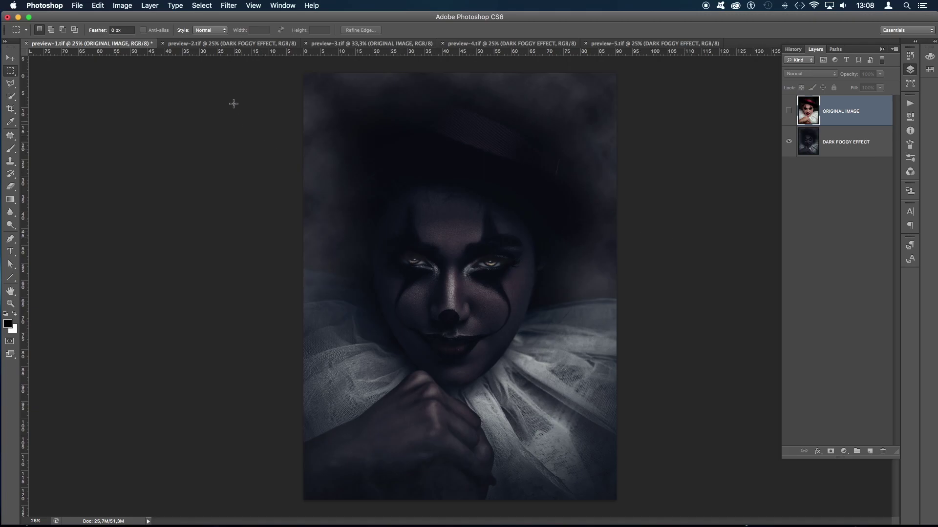
pyautogui.click(215, 43)
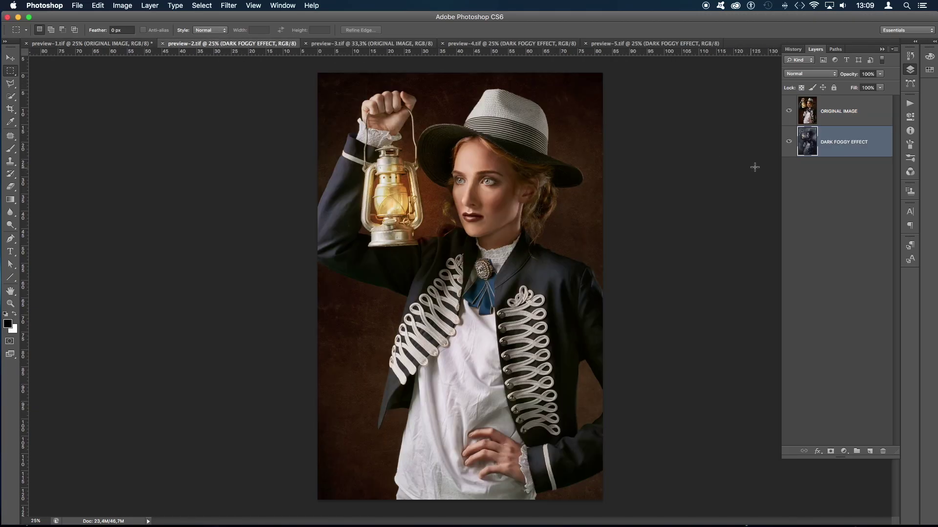
# - Compare the lantern portrait's fog against ORIGINAL IMAGE, leave the original hidden, and switch to preview-3.tif
pyautogui.click(843, 116)
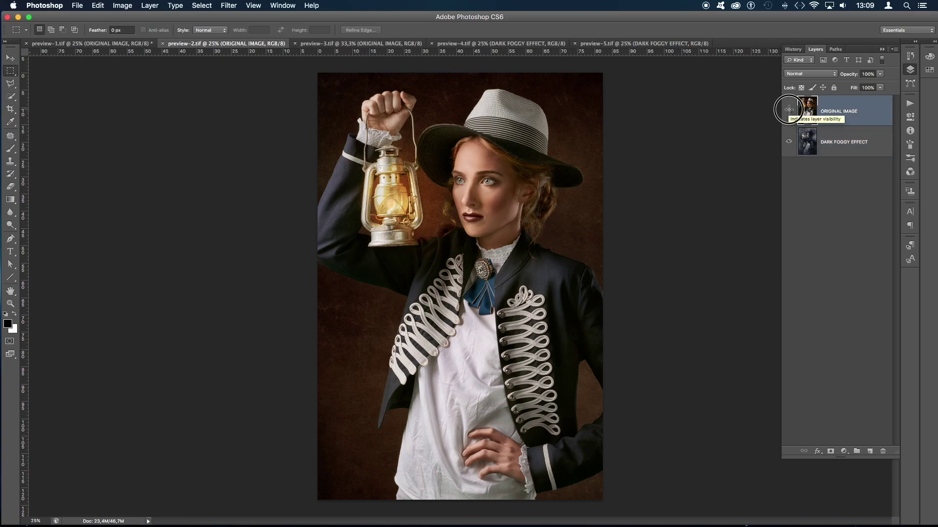
pyautogui.click(789, 112)
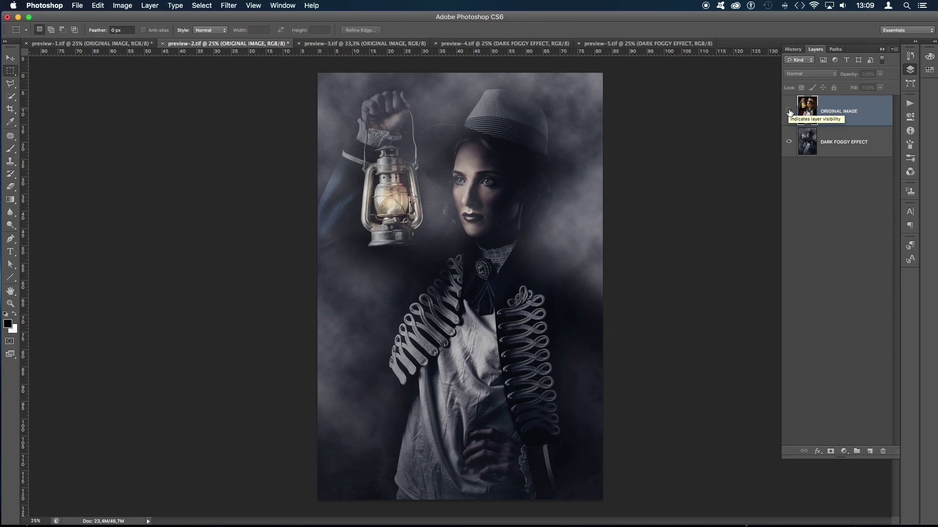
pyautogui.click(789, 112)
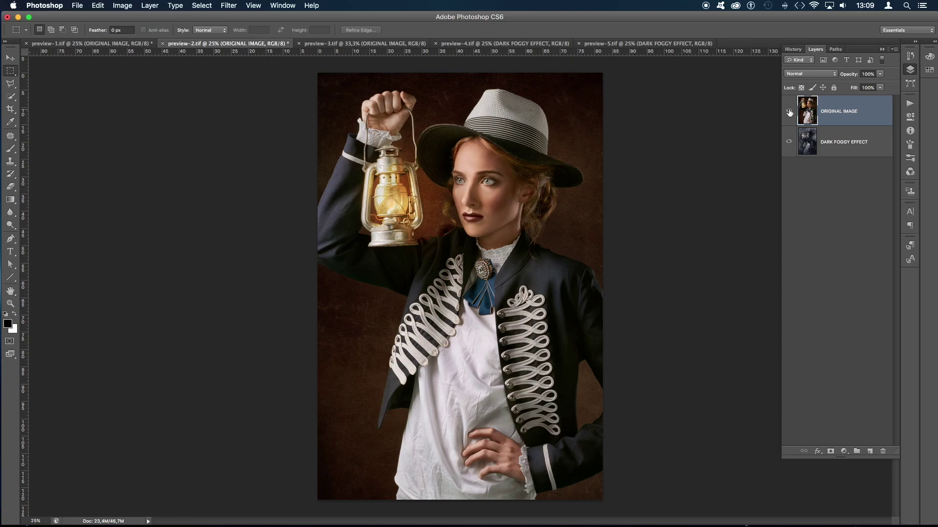
pyautogui.click(789, 112)
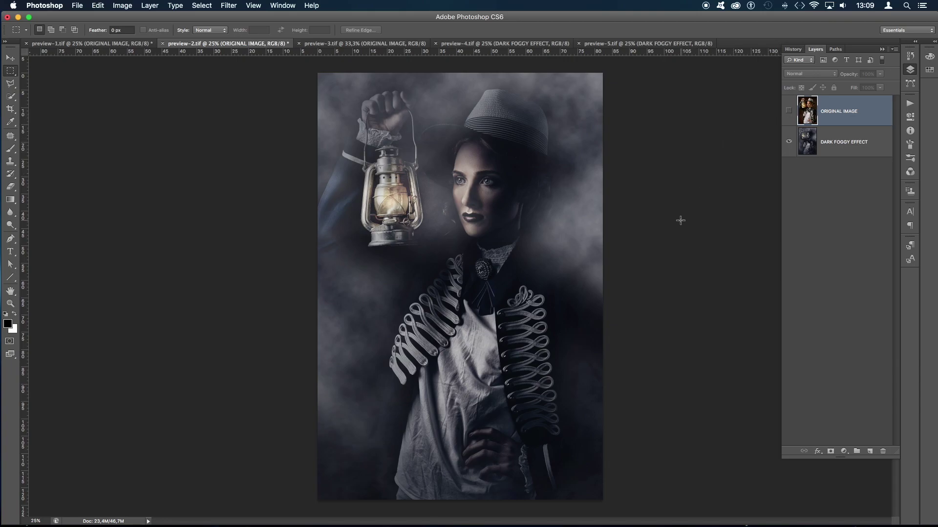
pyautogui.click(378, 44)
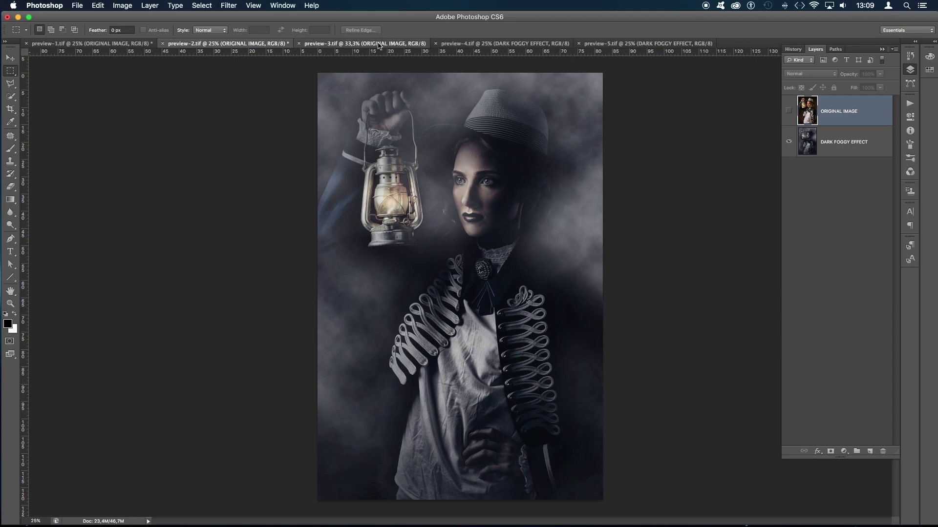
# - Toggle ORIGINAL IMAGE in preview-3.tif to compare the girl's fog effect, leaving it hidden
pyautogui.click(789, 111)
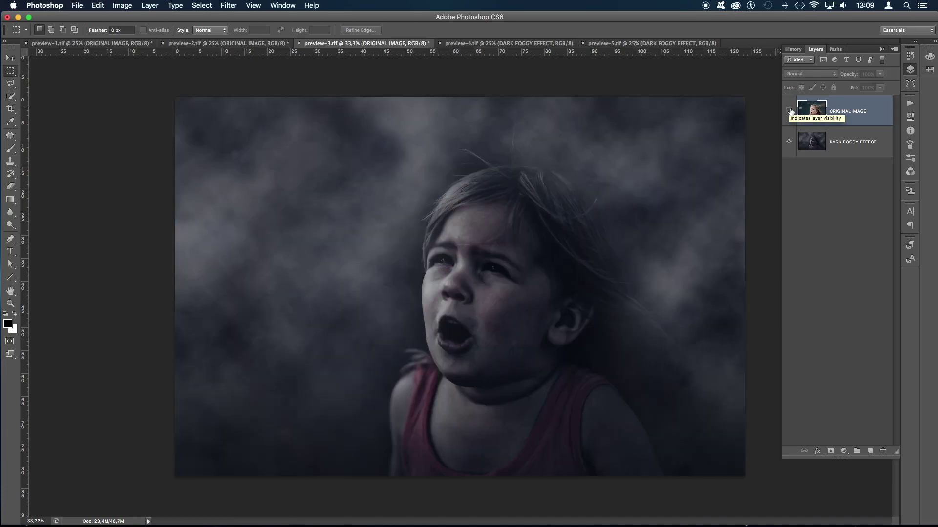
pyautogui.click(789, 111)
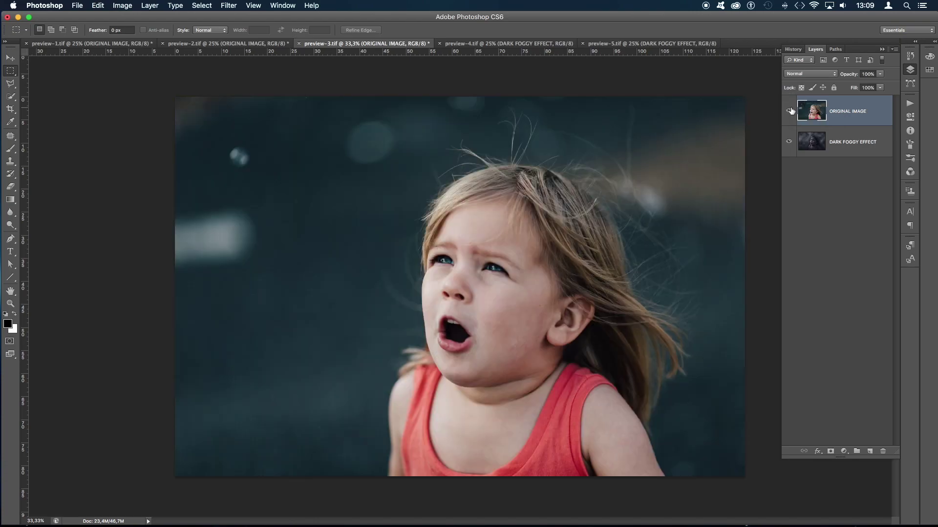
pyautogui.click(789, 110)
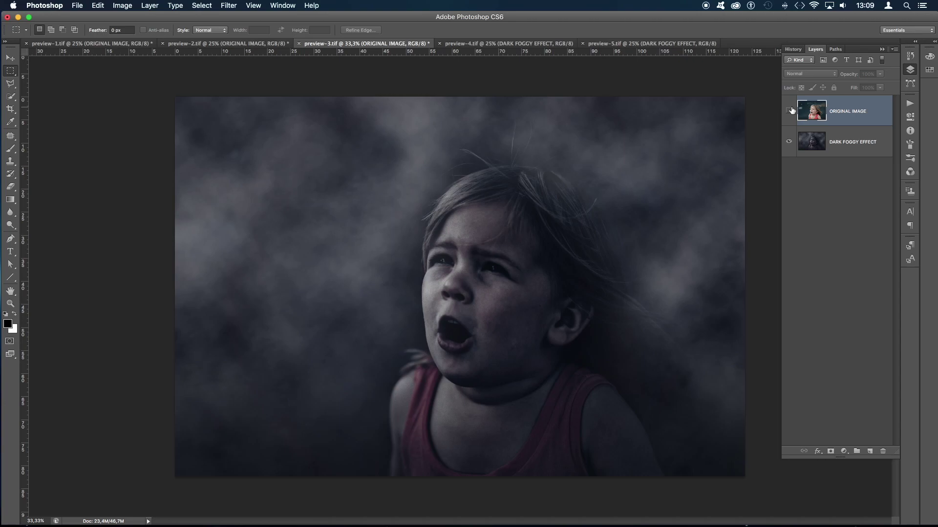
# - Compare preview-4.tif's graffiti-wall portrait with its original, leave the original hidden, then open preview-5.tif
pyautogui.click(492, 46)
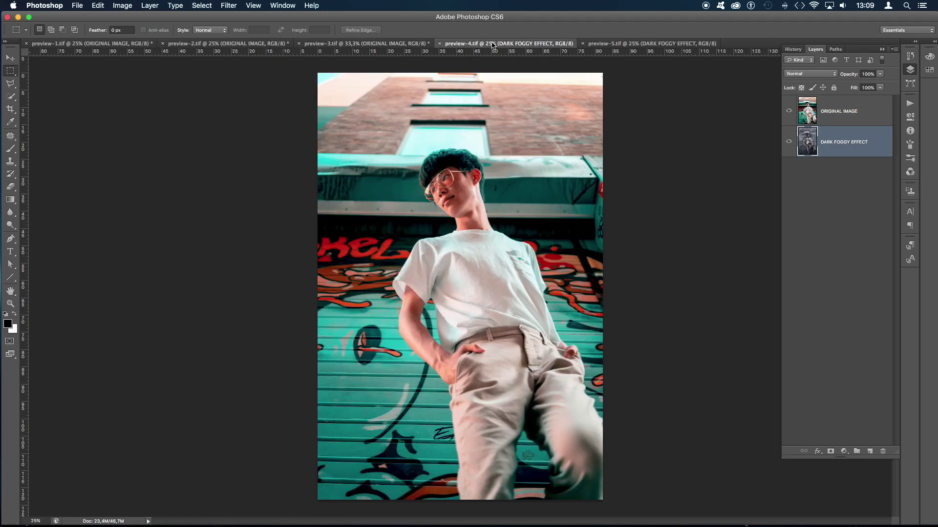
pyautogui.click(850, 116)
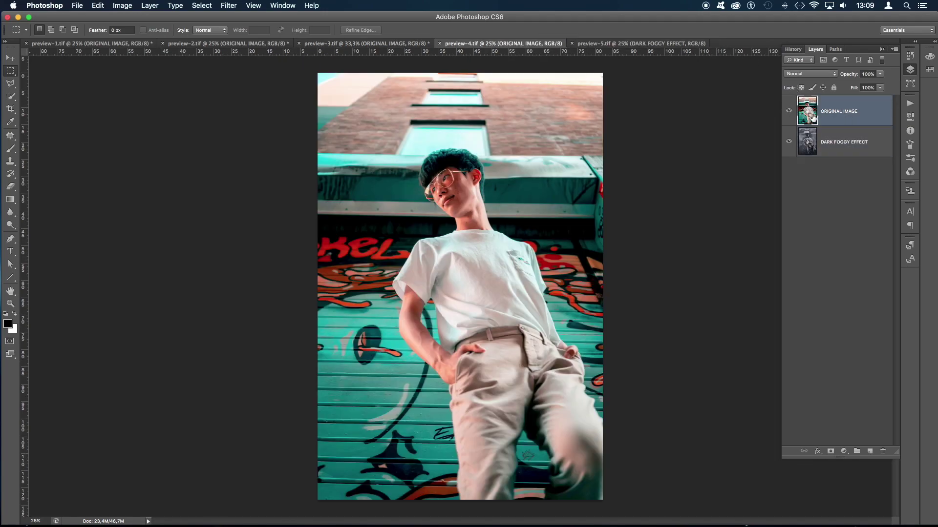
pyautogui.click(788, 109)
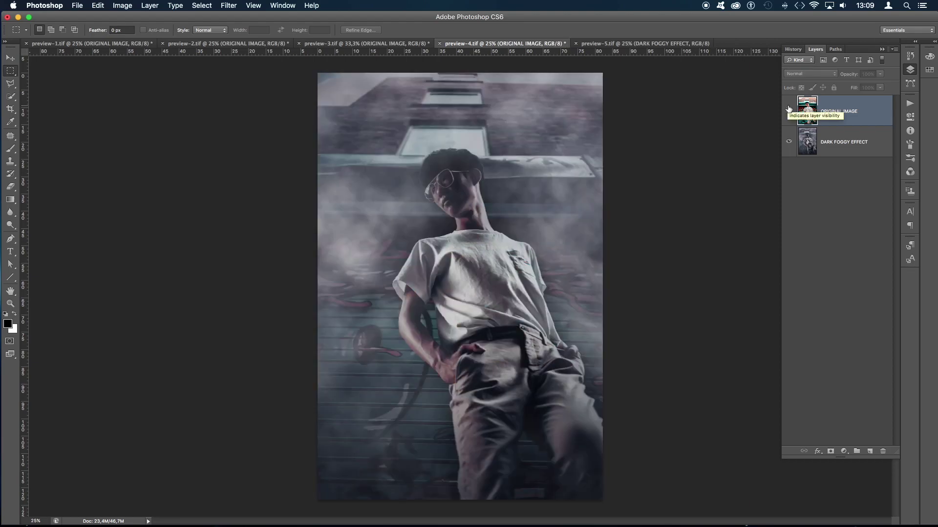
pyautogui.click(788, 109)
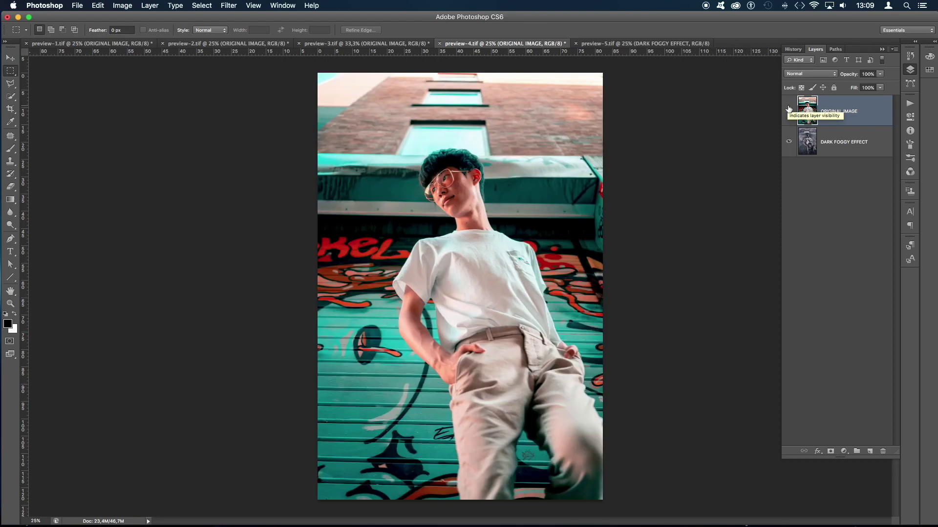
pyautogui.click(789, 109)
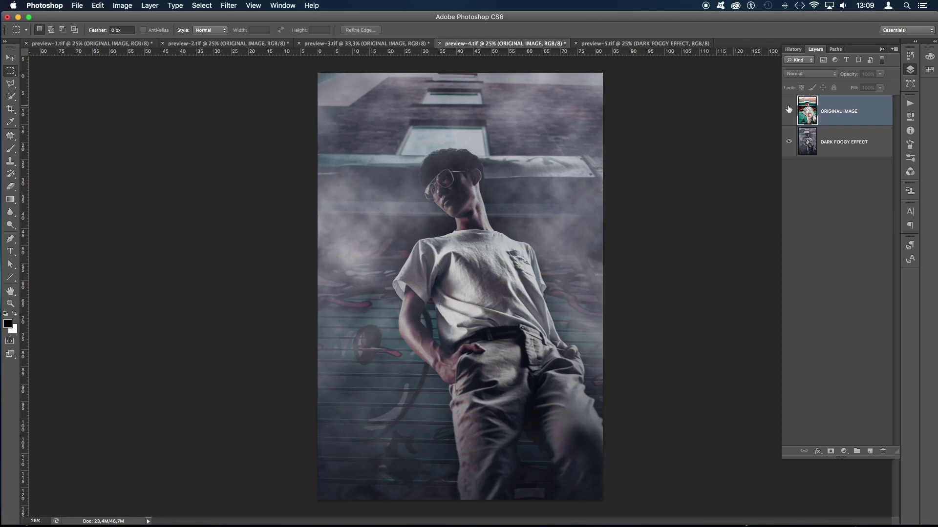
pyautogui.click(677, 46)
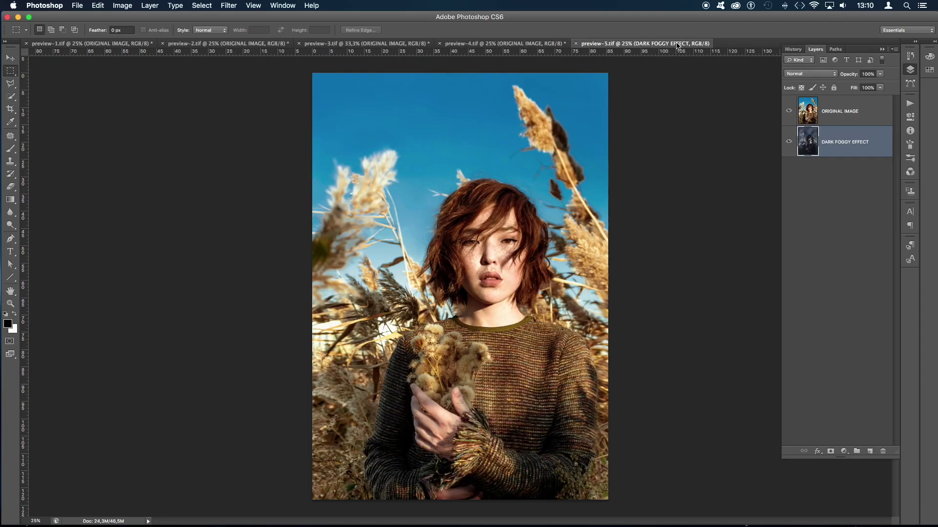
# - Toggle the reeds portrait's ORIGINAL IMAGE layer off, on and off to compare with the fog
pyautogui.click(857, 119)
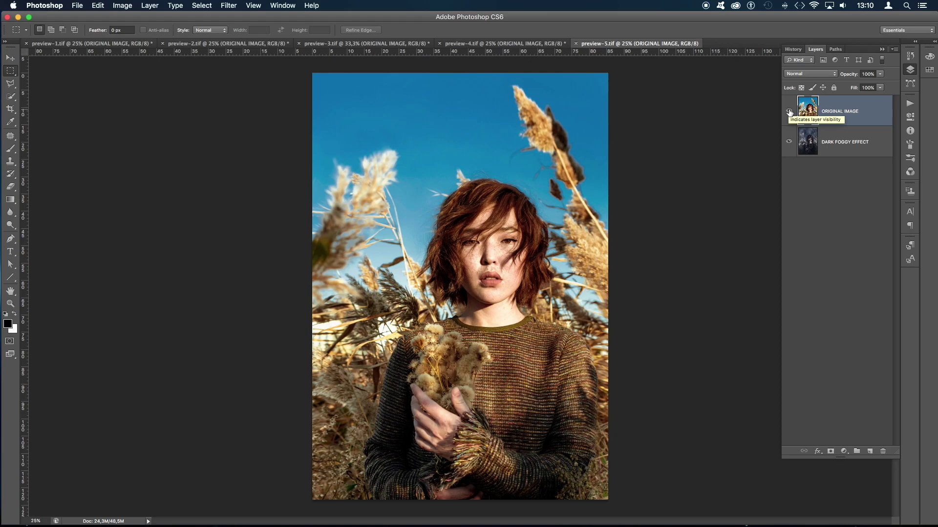
pyautogui.click(789, 112)
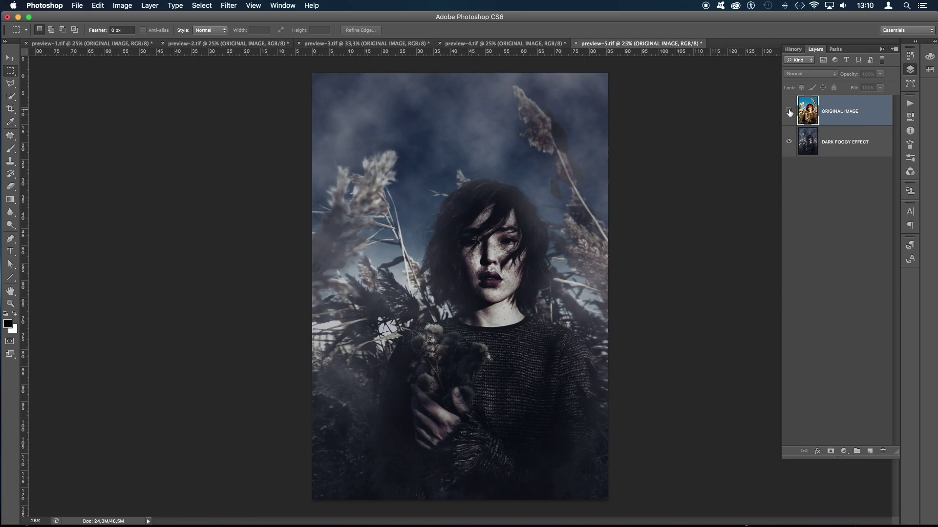
pyautogui.click(789, 111)
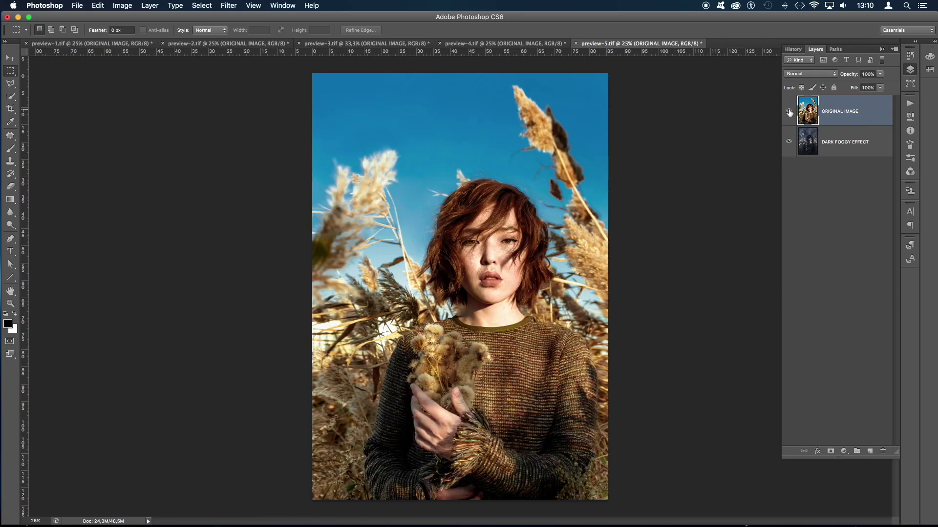
pyautogui.click(789, 112)
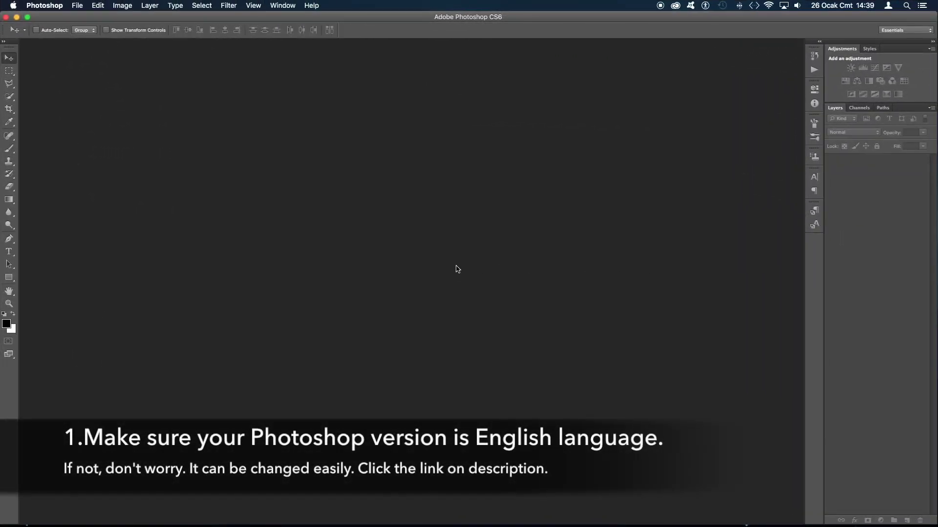
# - Set UI Language to English in the Interface preferences and confirm
pyautogui.click(52, 5)
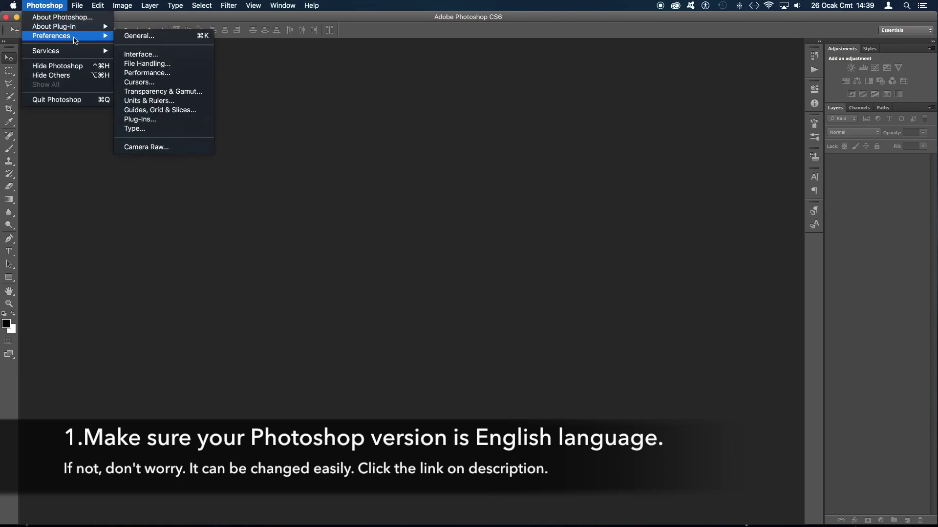
pyautogui.click(149, 58)
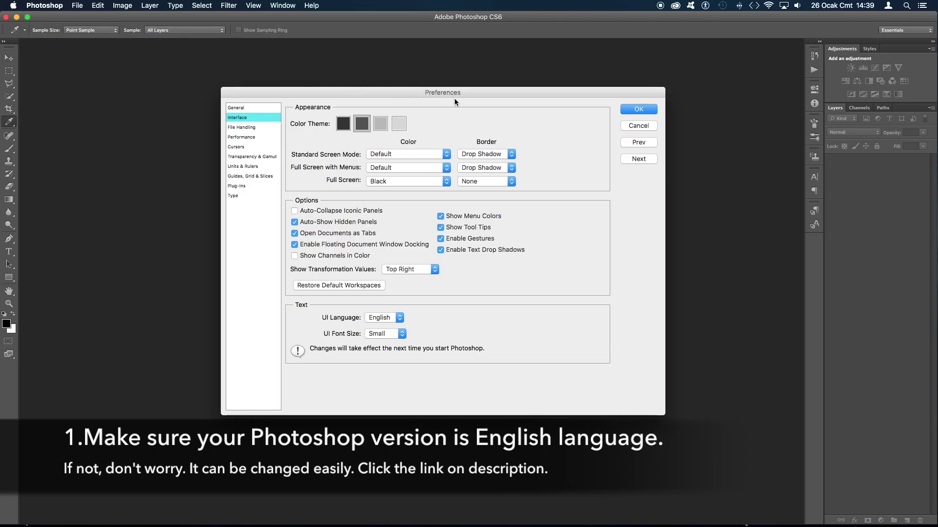
pyautogui.click(399, 319)
pyautogui.click(400, 322)
pyautogui.click(400, 321)
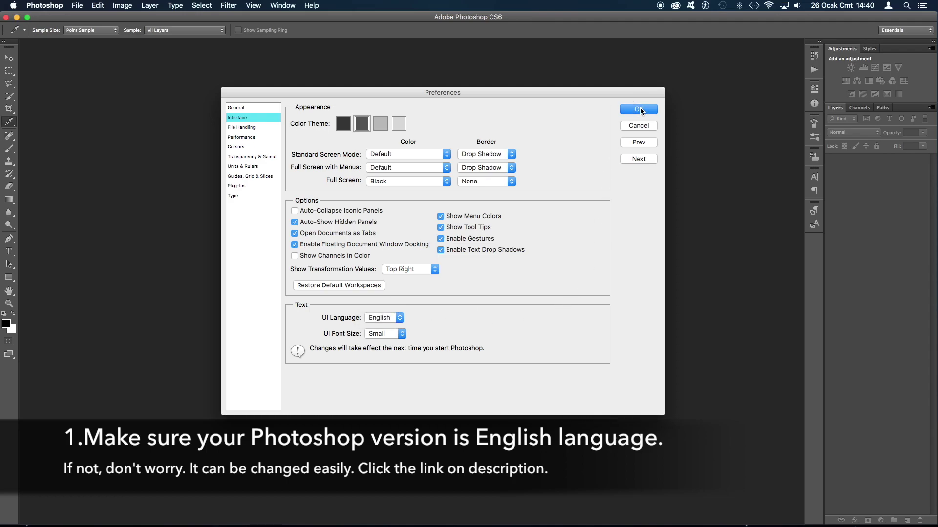
pyautogui.click(641, 109)
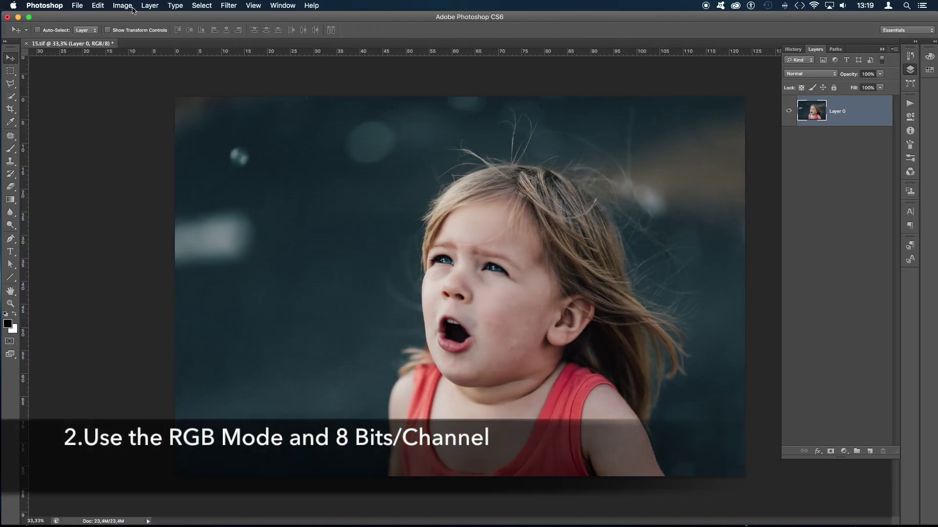
# - Check 15.tif's colour mode (RGB Color, 8 Bits/Channel), then bring up the Window menu
pyautogui.click(131, 9)
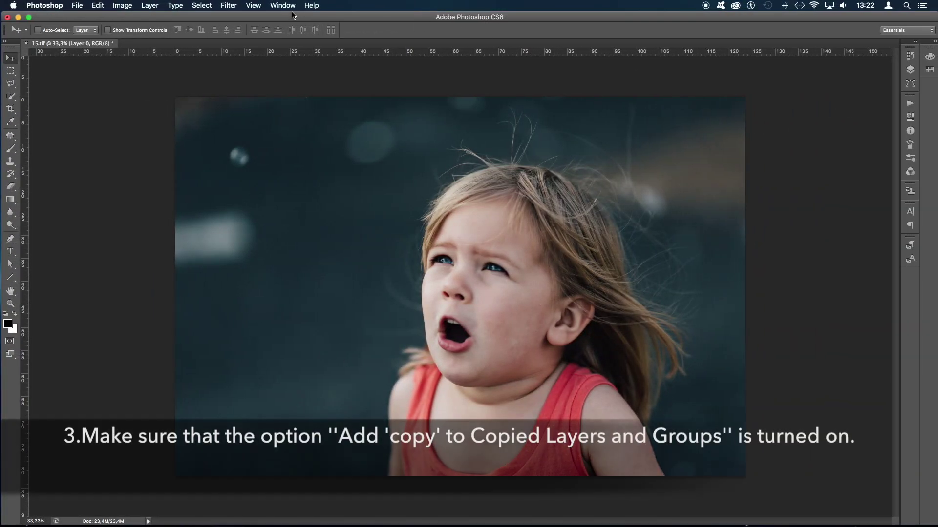
pyautogui.click(283, 6)
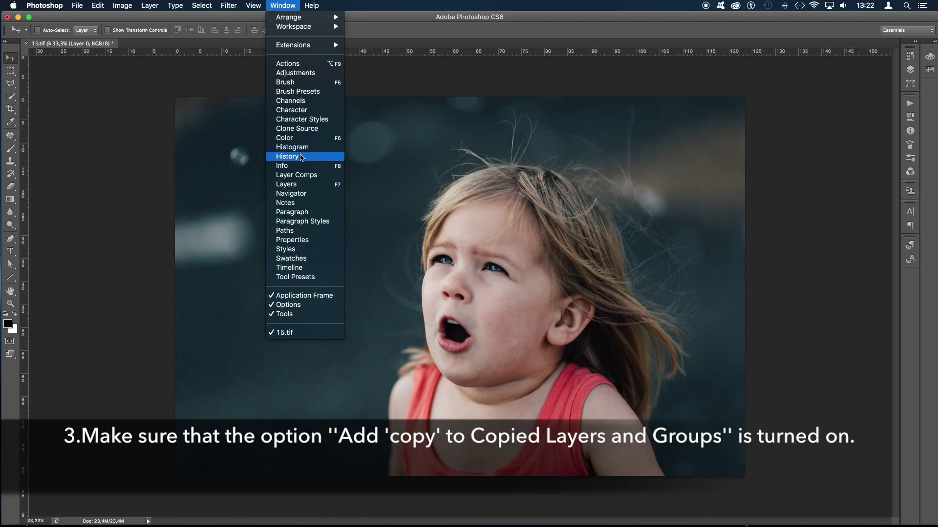
# - Show the Layers panel and keep Add "copy" to Copied Layers and Groups enabled in Panel Options
pyautogui.click(304, 190)
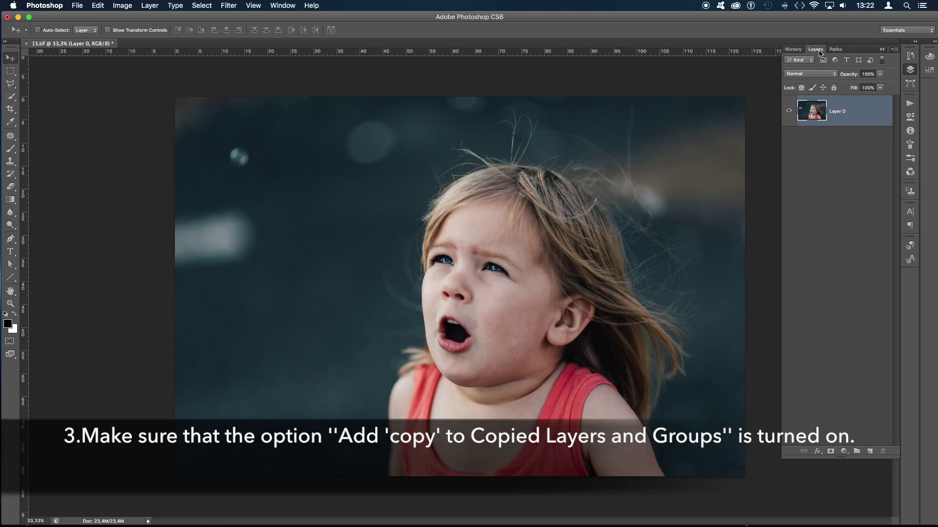
pyautogui.click(894, 50)
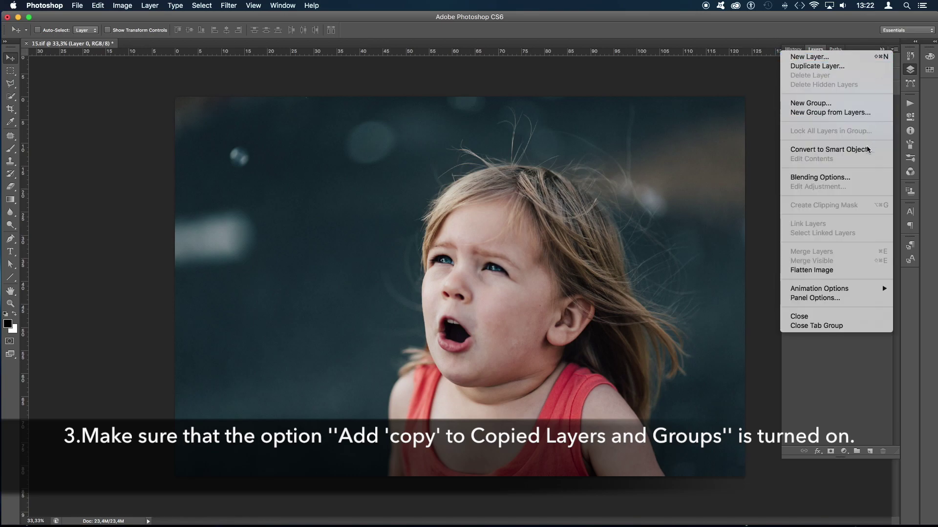
pyautogui.click(841, 299)
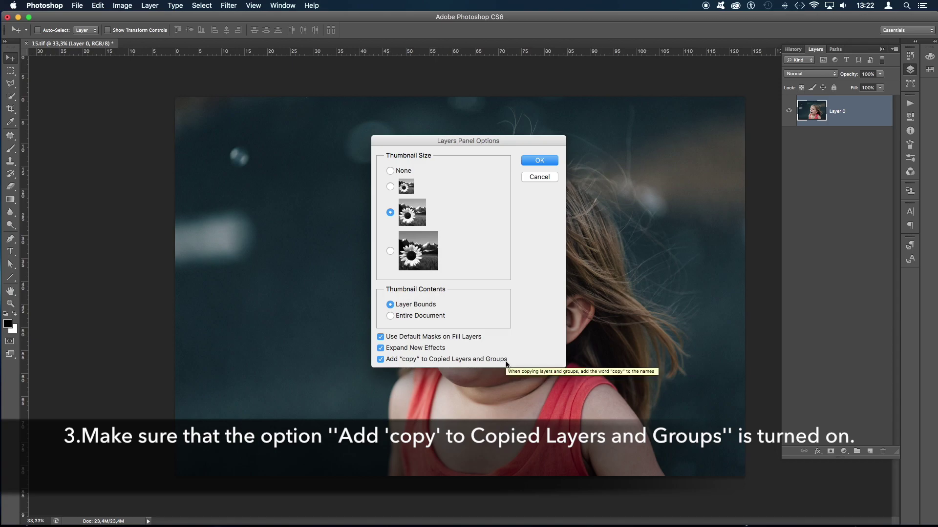
pyautogui.click(551, 161)
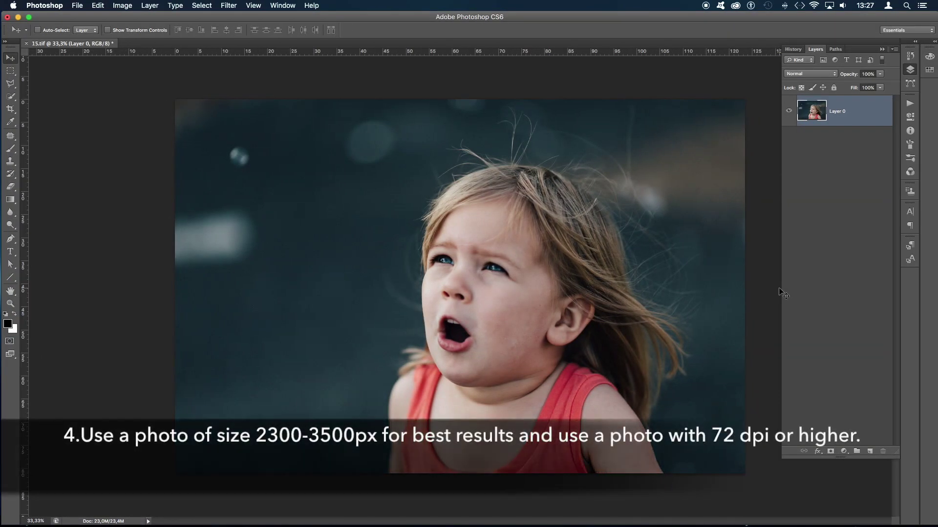
pyautogui.click(128, 5)
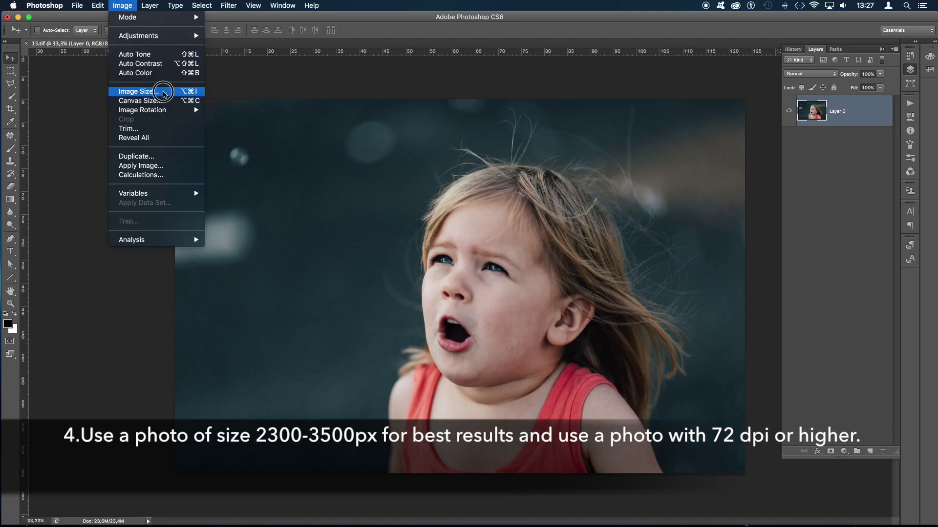
pyautogui.click(164, 93)
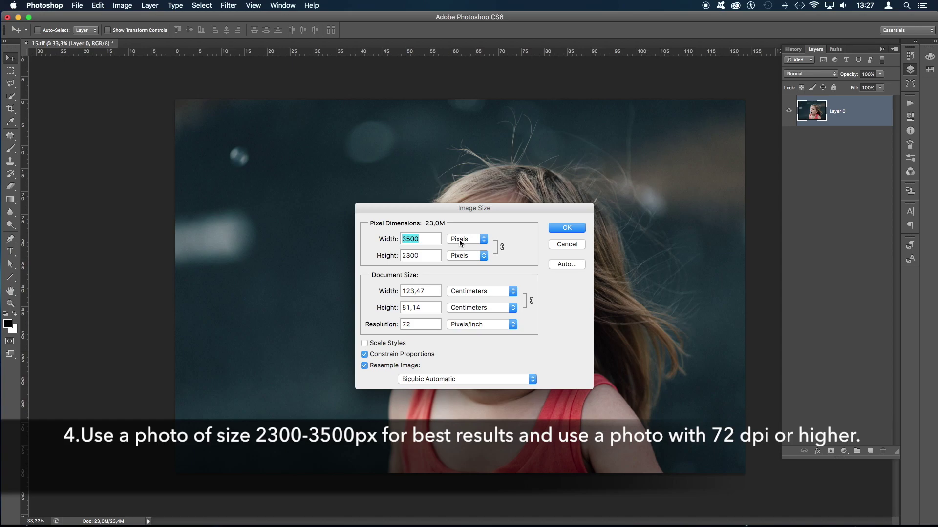
pyautogui.doubleClick(420, 255)
pyautogui.doubleClick(421, 238)
pyautogui.doubleClick(407, 325)
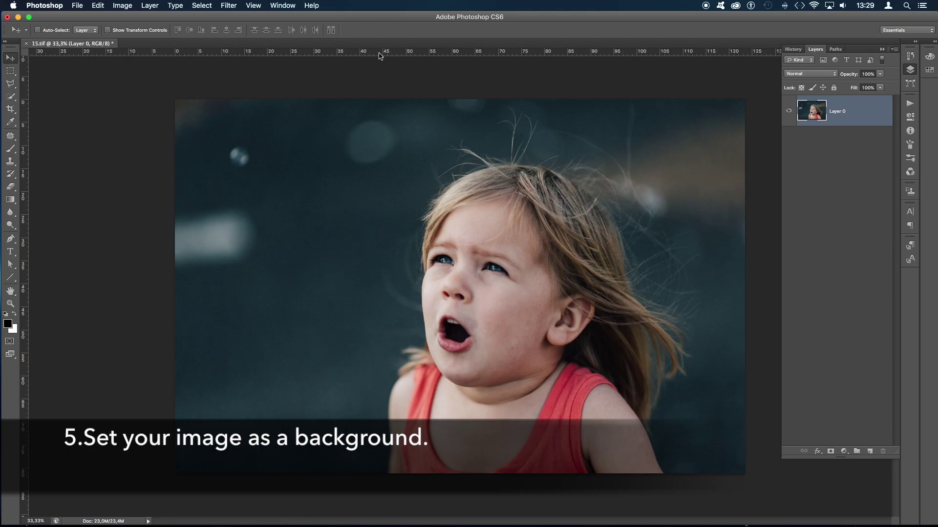
# - Convert Layer 0 into the locked Background layer with Background from Layer
pyautogui.click(149, 7)
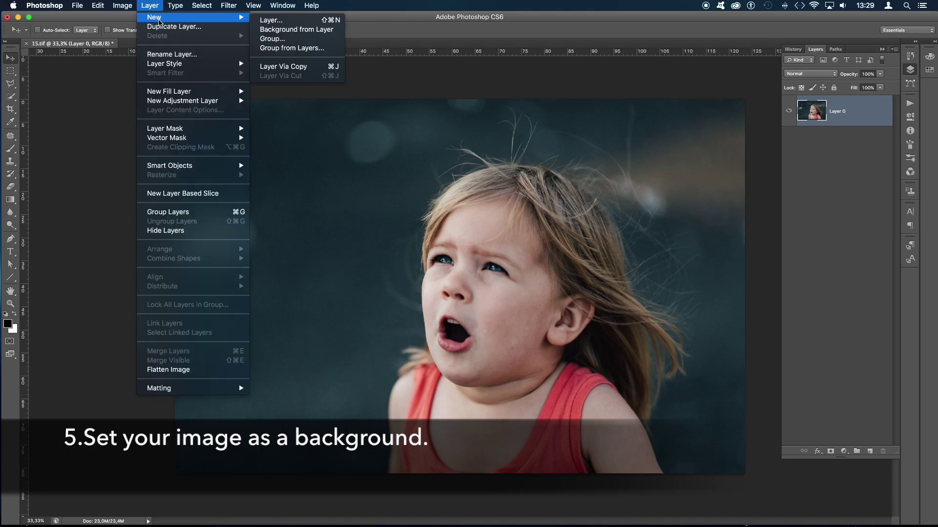
pyautogui.moveTo(169, 17)
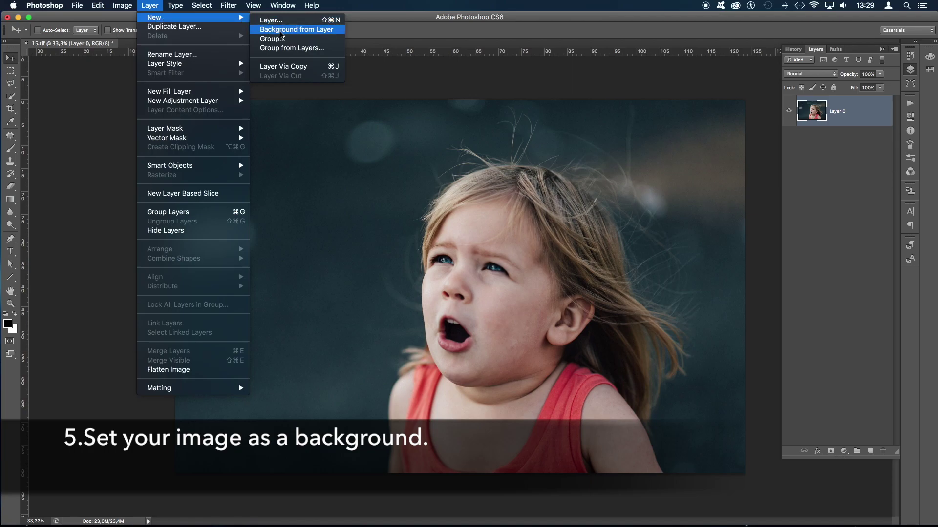
pyautogui.click(339, 33)
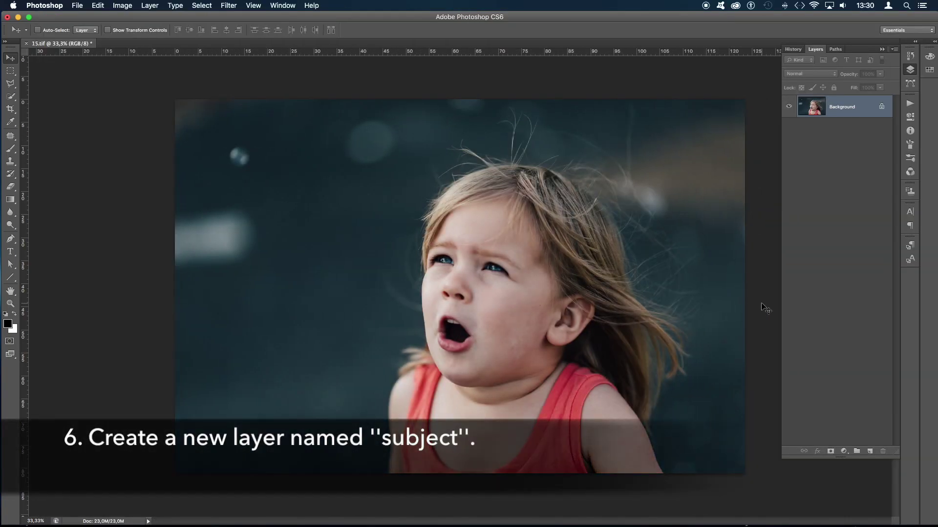
# - Create a new empty layer named 'subject' above the Background
pyautogui.click(146, 7)
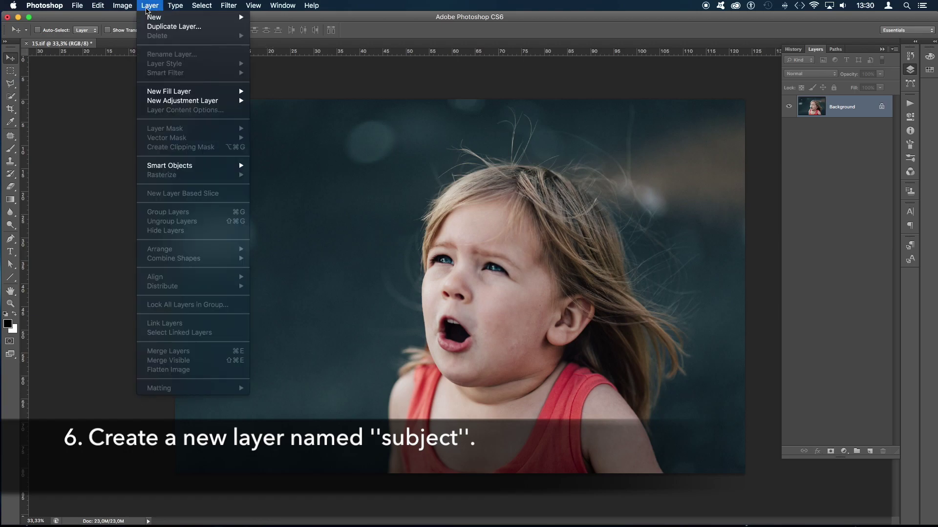
pyautogui.moveTo(157, 16)
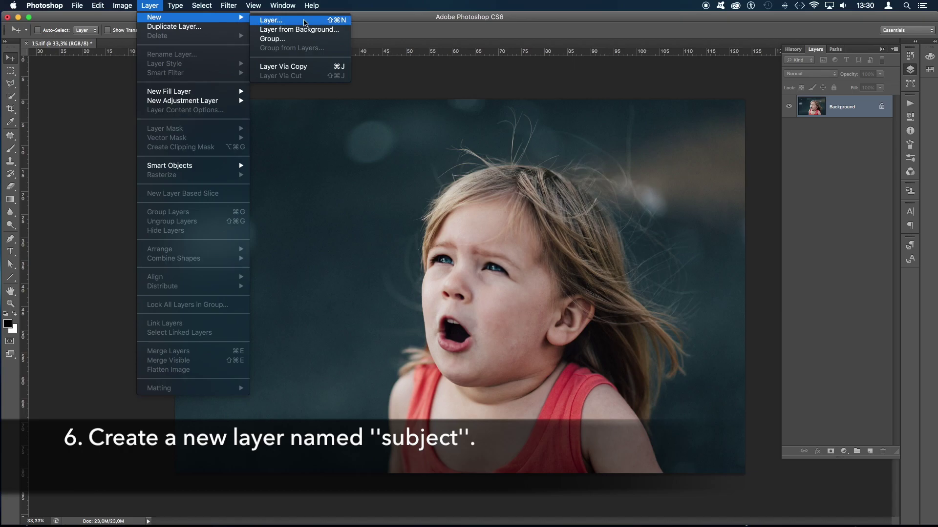
pyautogui.click(300, 23)
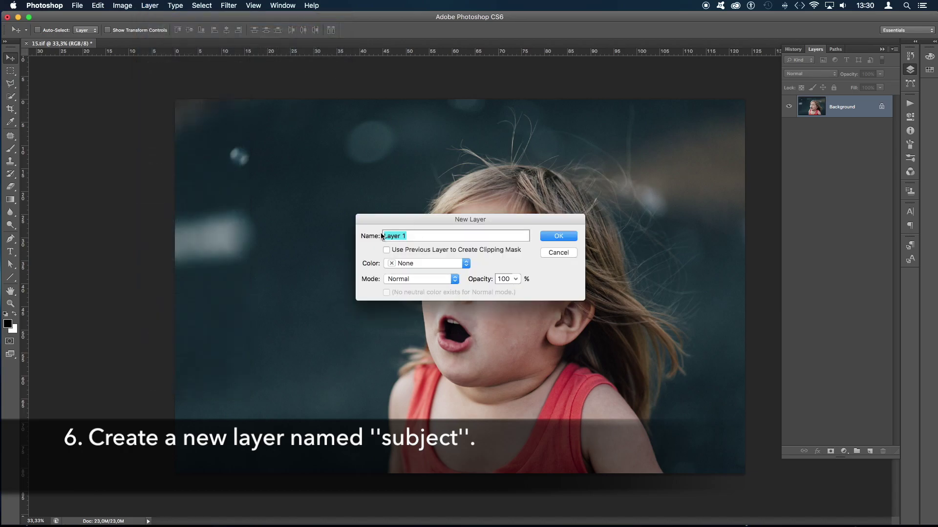
pyautogui.write('subject')
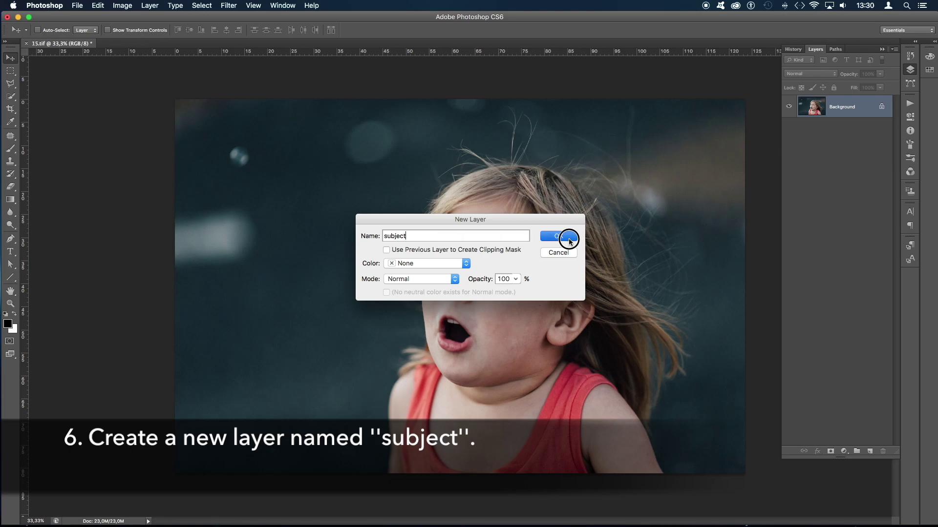
pyautogui.click(559, 236)
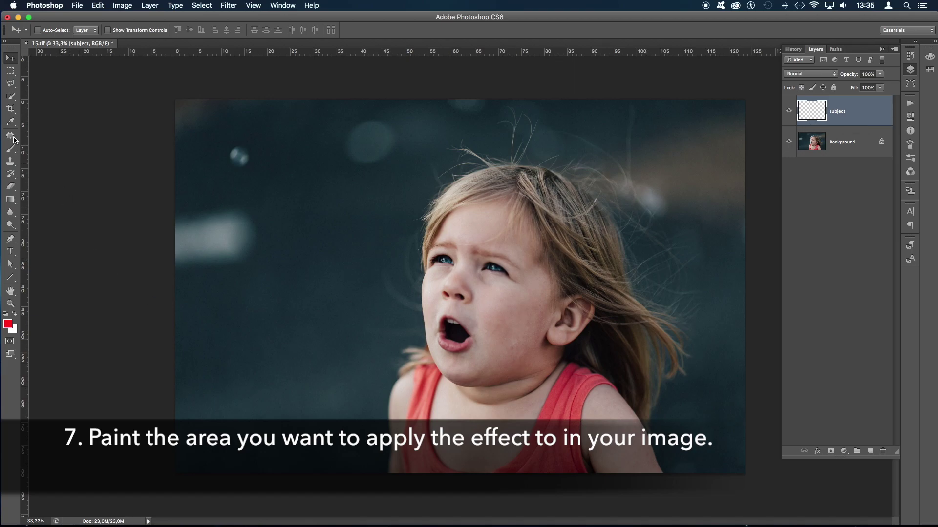
# - Set a red brush to 100% opacity, 100% flow, 0% hardness, and paint over the girl's head
pyautogui.click(8, 153)
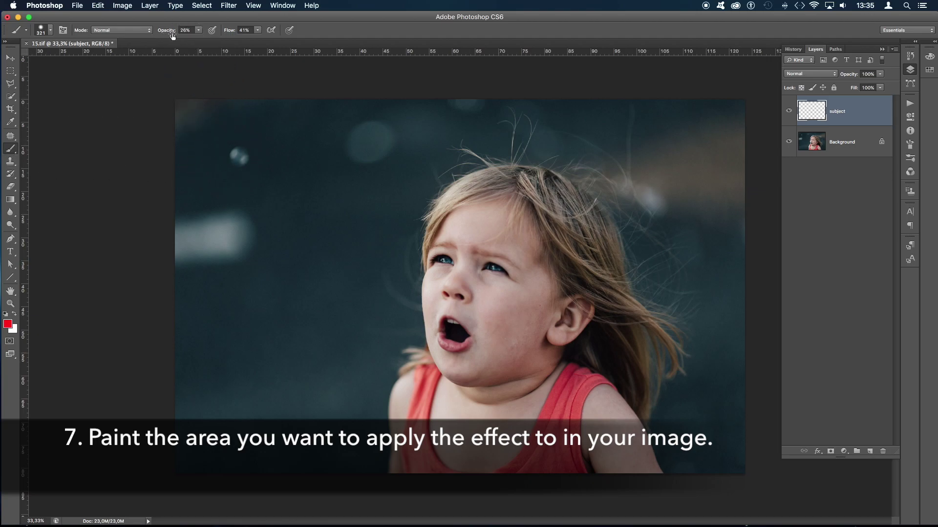
pyautogui.moveTo(165, 37); pyautogui.dragTo(213, 33)
pyautogui.click(229, 31)
pyautogui.moveTo(229, 31); pyautogui.dragTo(273, 32)
pyautogui.click(50, 30)
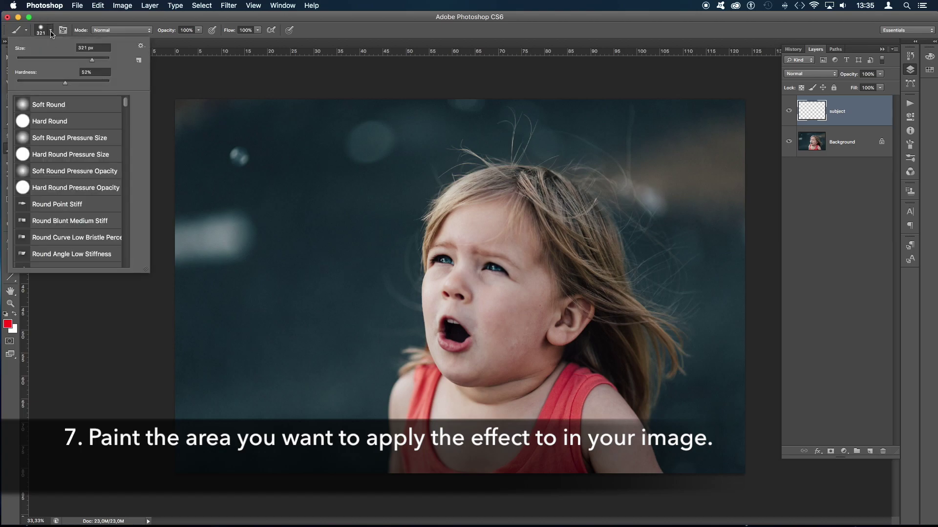
pyautogui.moveTo(66, 86); pyautogui.dragTo(13, 86)
pyautogui.press('Return')
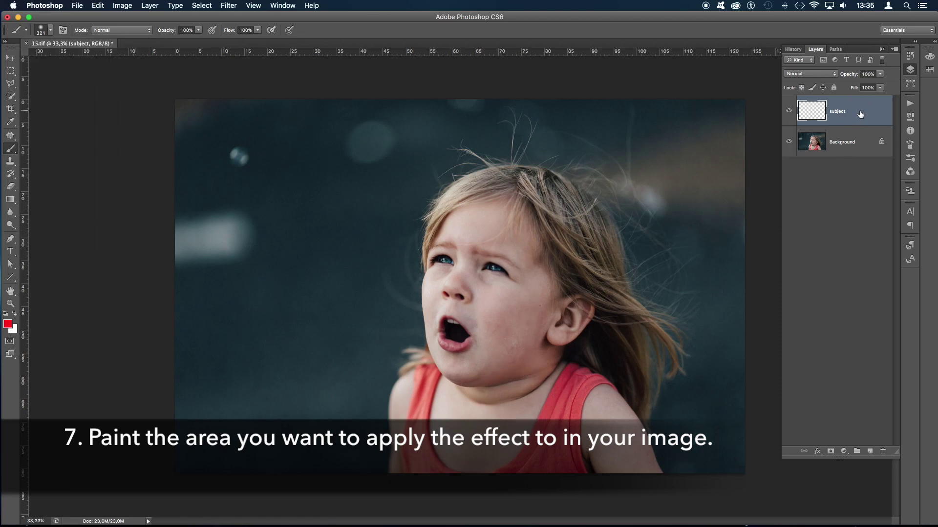
pyautogui.moveTo(463, 348)
pyautogui.mouseDown()
pyautogui.moveTo(462, 272)
pyautogui.moveTo(446, 262)
pyautogui.moveTo(515, 192)
pyautogui.moveTo(591, 254)
pyautogui.moveTo(615, 381)
pyautogui.moveTo(537, 264)
pyautogui.moveTo(486, 305)
pyautogui.moveTo(503, 349)
pyautogui.moveTo(481, 393)
pyautogui.moveTo(447, 361)
pyautogui.moveTo(527, 351)
pyautogui.moveTo(562, 390)
pyautogui.moveTo(593, 400)
pyautogui.moveTo(552, 278)
pyautogui.mouseUp()
# - Paint red over the girl's neck, shoulder, lower body and face edge, filling remaining gaps
pyautogui.moveTo(573, 309)
pyautogui.mouseDown()
pyautogui.moveTo(591, 420)
pyautogui.moveTo(613, 432)
pyautogui.moveTo(608, 384)
pyautogui.moveTo(630, 425)
pyautogui.moveTo(509, 392)
pyautogui.moveTo(459, 420)
pyautogui.moveTo(405, 405)
pyautogui.moveTo(412, 386)
pyautogui.moveTo(420, 457)
pyautogui.moveTo(450, 463)
pyautogui.moveTo(525, 452)
pyautogui.mouseUp()
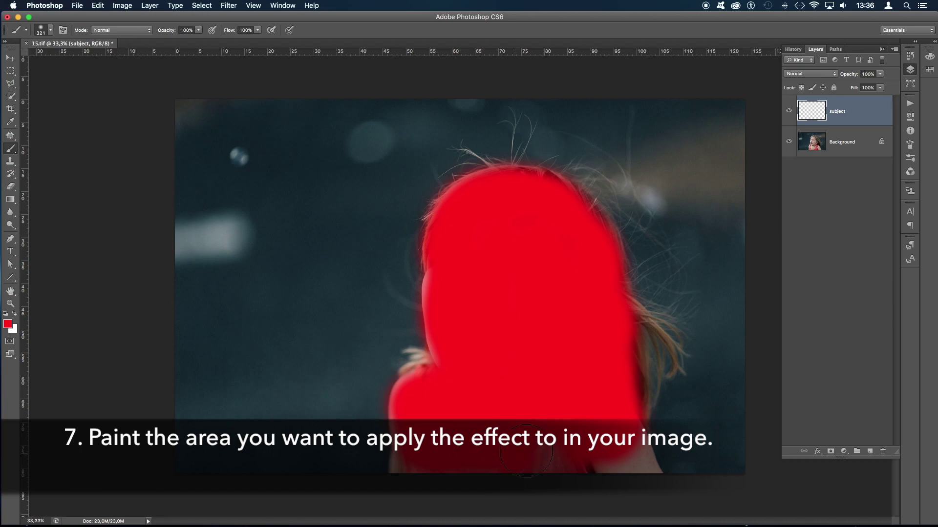
pyautogui.moveTo(583, 434); pyautogui.dragTo(614, 433)
pyautogui.moveTo(539, 380); pyautogui.dragTo(449, 288)
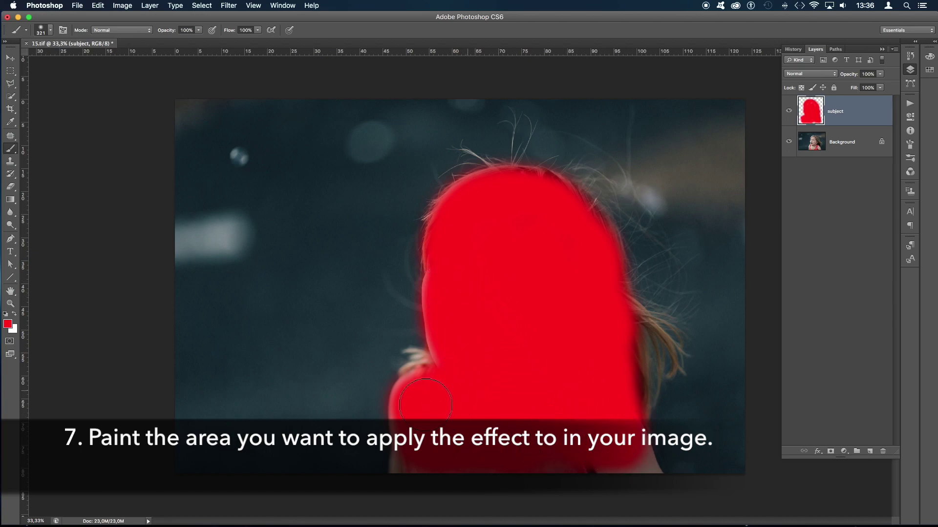
pyautogui.moveTo(449, 406)
pyautogui.mouseDown()
pyautogui.moveTo(548, 376)
pyautogui.moveTo(549, 386)
pyautogui.mouseUp()
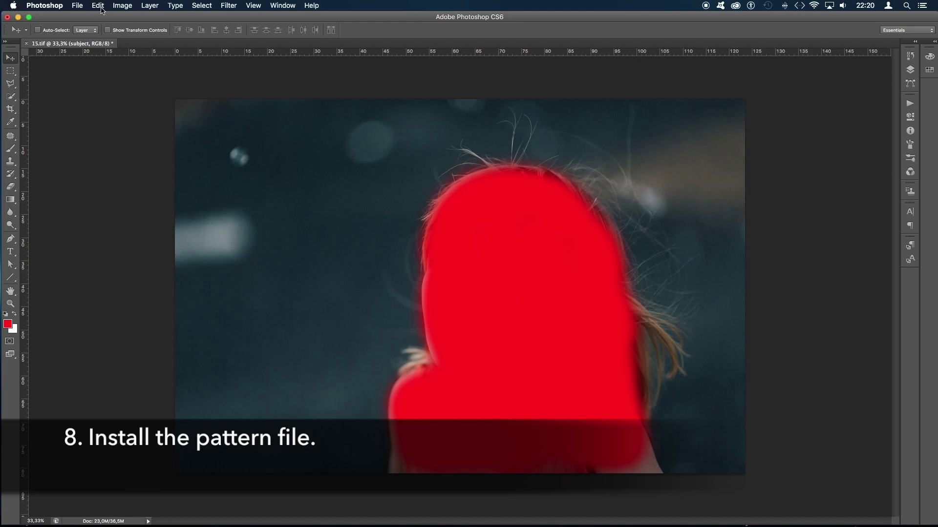
# - Open the Preset Manager from the Edit menu with the preset type set to Patterns
pyautogui.click(98, 6)
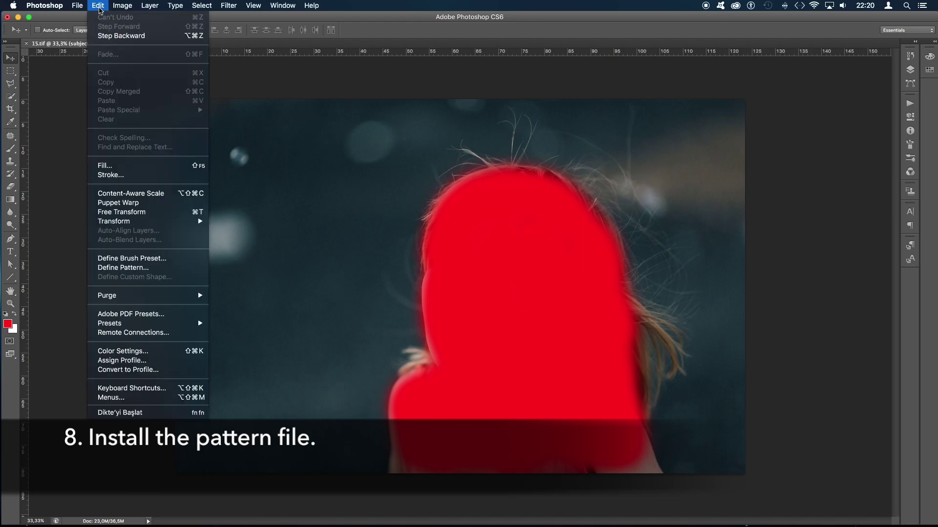
pyautogui.moveTo(110, 323)
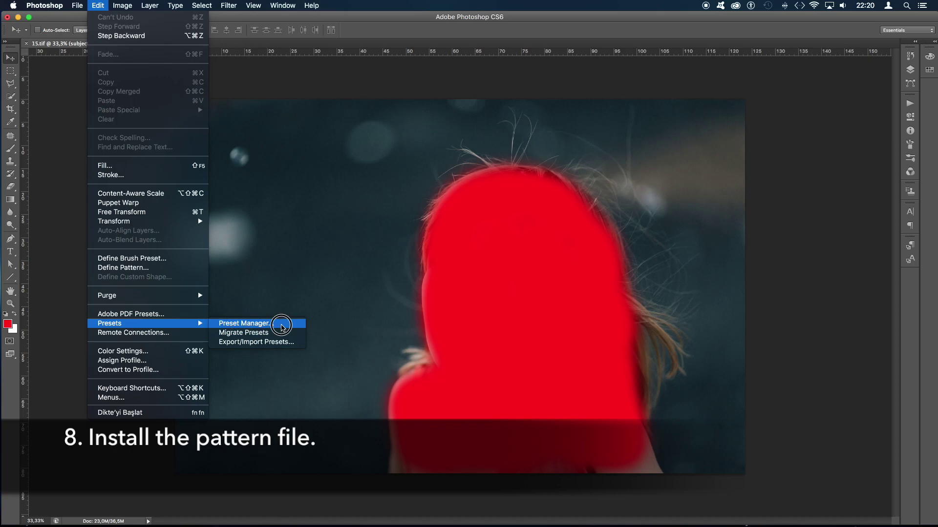
pyautogui.click(282, 323)
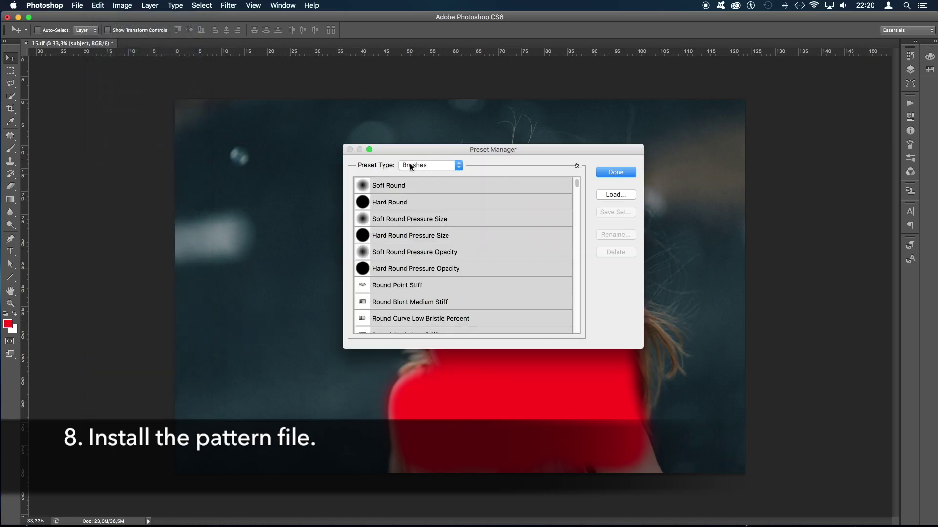
pyautogui.click(457, 165)
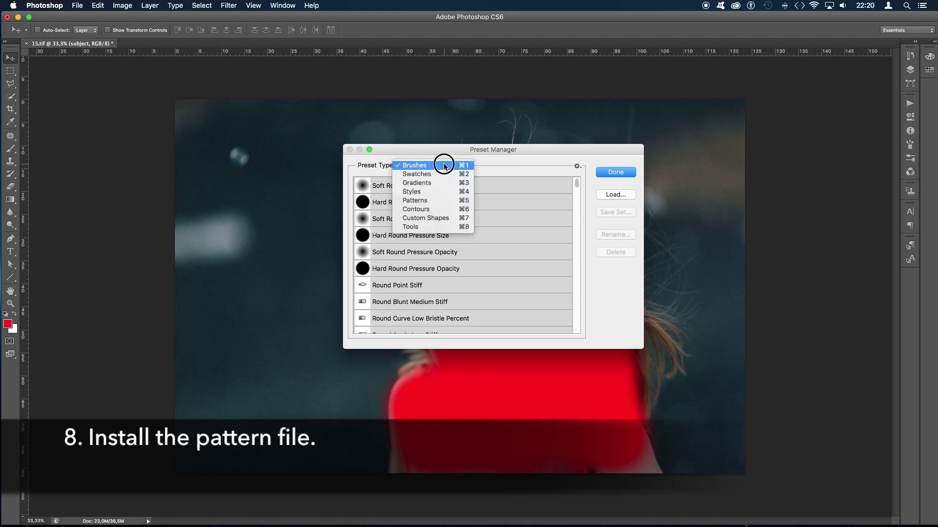
pyautogui.click(434, 201)
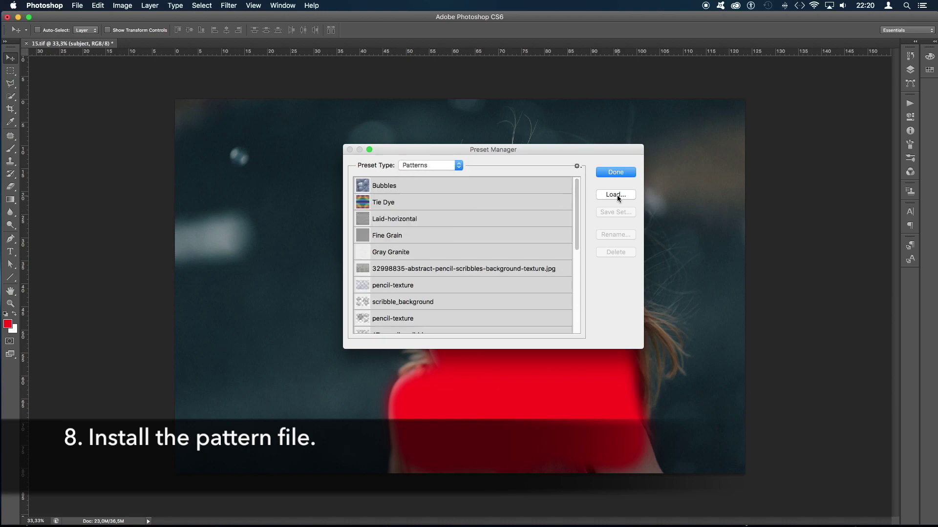
# - Load AT_Grunge_Metal_Texture.pat from the Dark Foggy action's Files folder, check the list, and finish
pyautogui.click(630, 195)
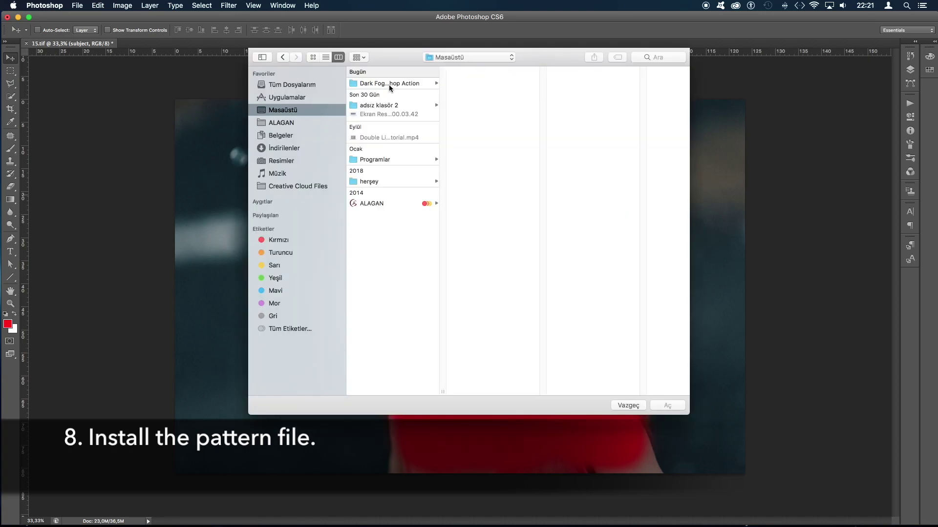
pyautogui.click(388, 84)
pyautogui.click(463, 85)
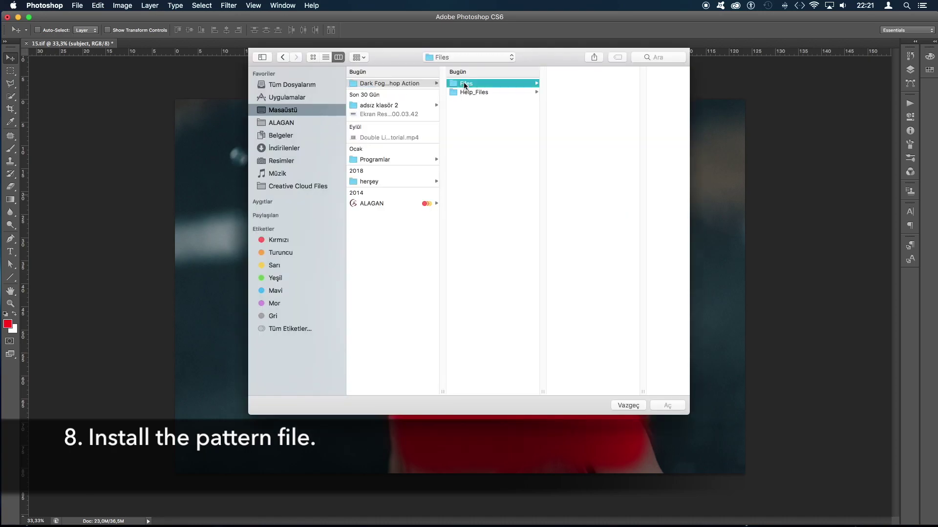
pyautogui.click(593, 86)
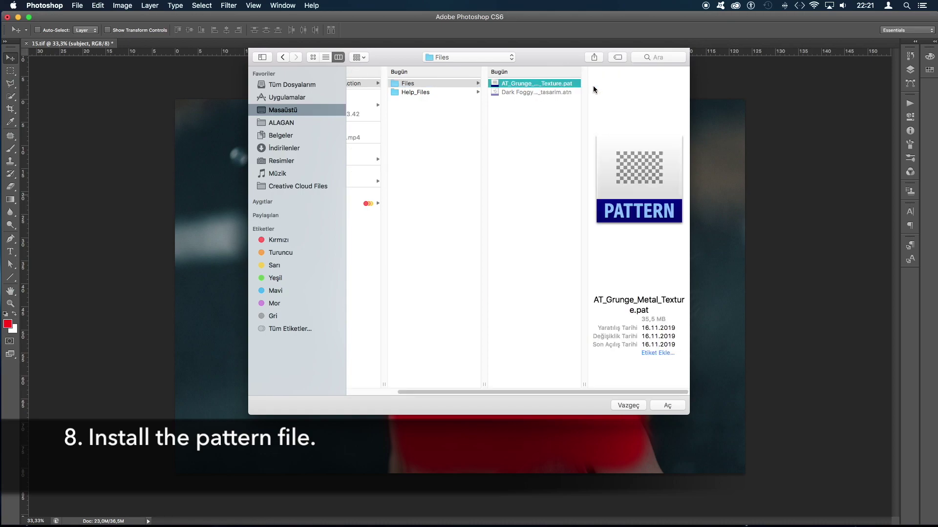
pyautogui.click(665, 406)
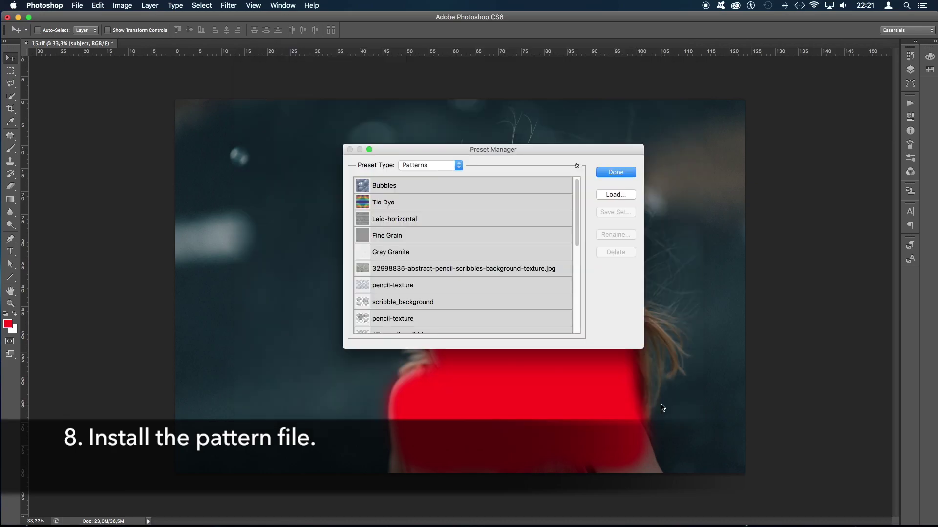
pyautogui.moveTo(577, 210); pyautogui.dragTo(583, 320)
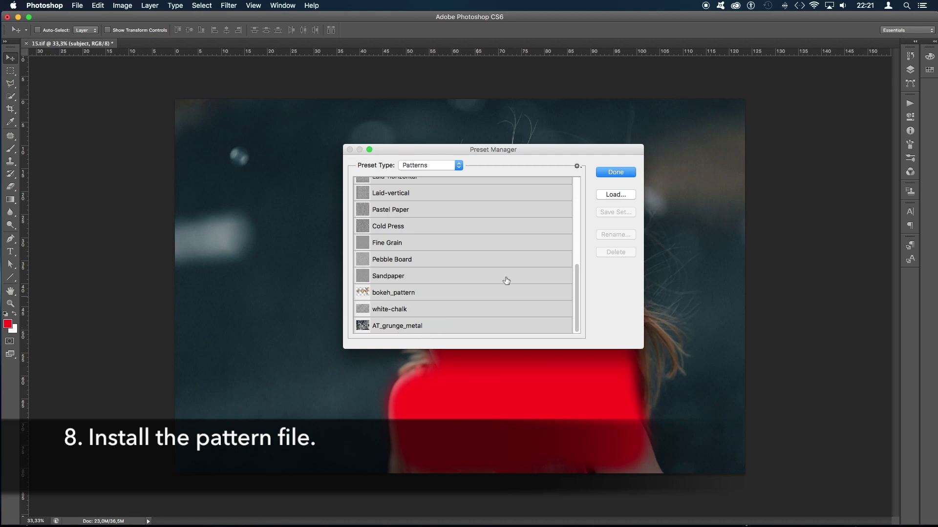
pyautogui.click(605, 172)
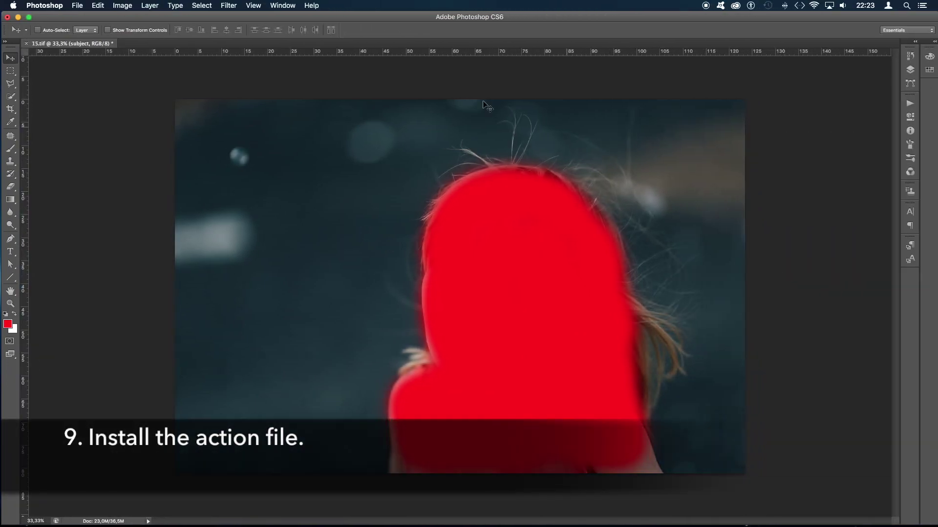
# - Load the Dark Foggy .atn file from Dark Foggy Photoshop Action > Files into the Actions panel
pyautogui.click(294, 9)
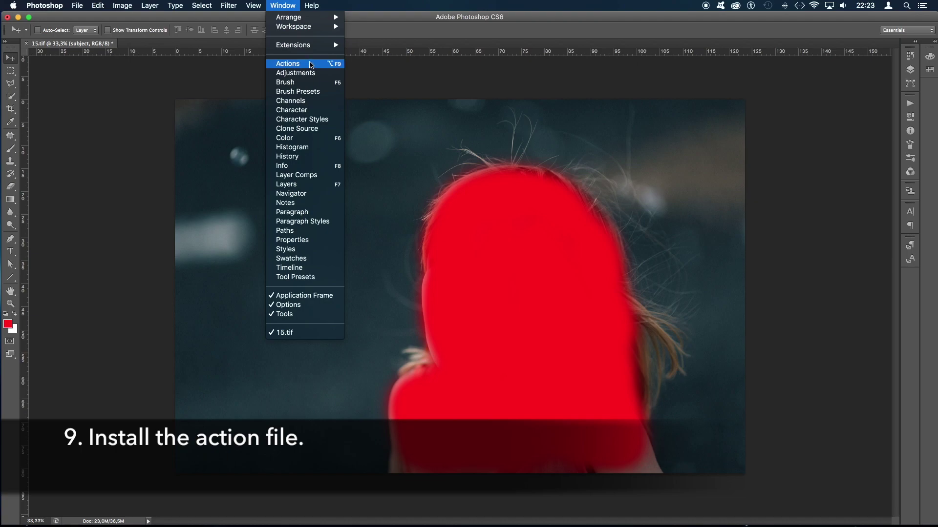
pyautogui.click(311, 65)
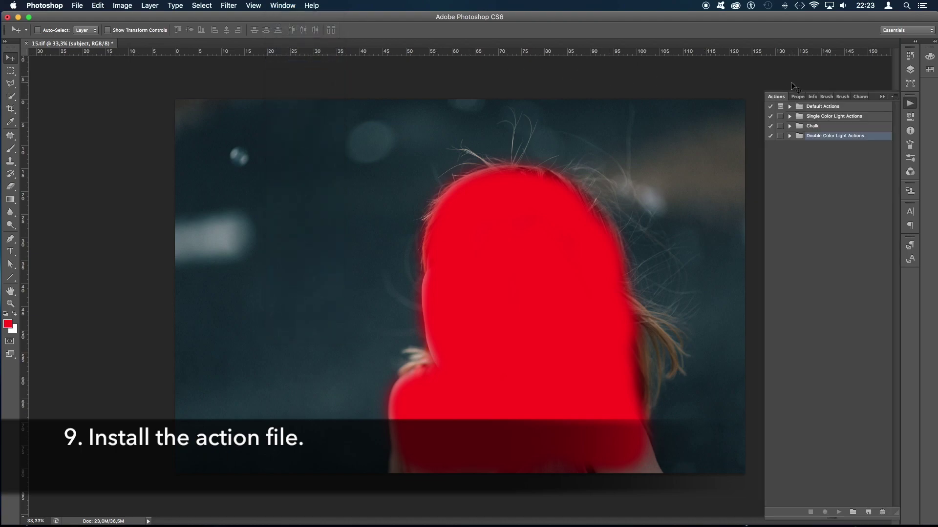
pyautogui.click(896, 99)
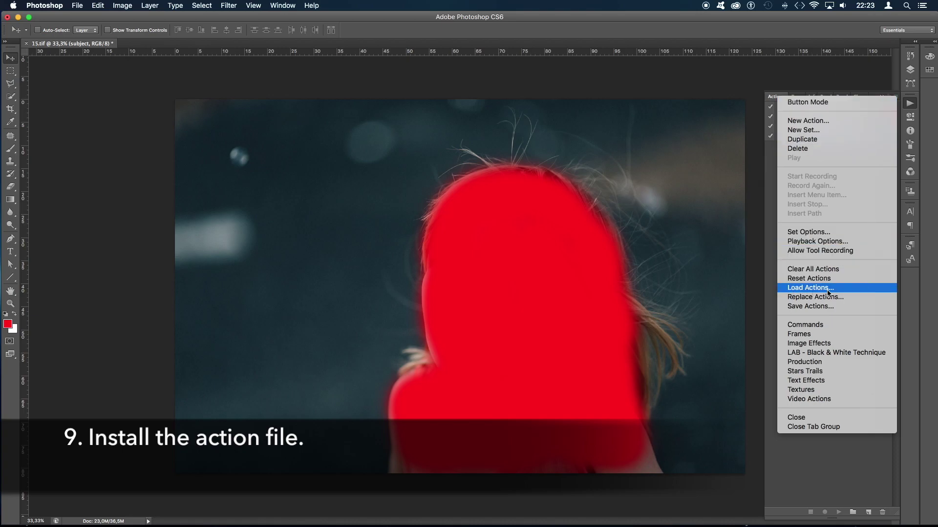
pyautogui.click(839, 289)
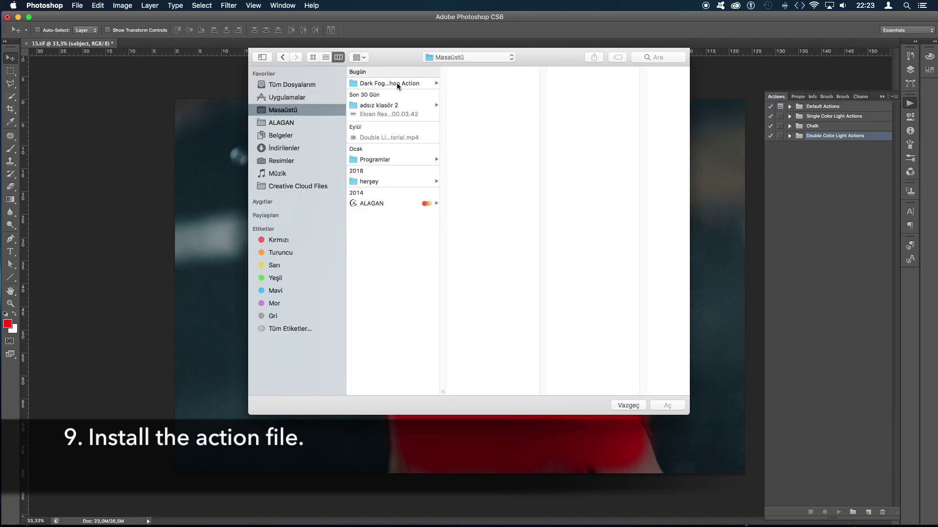
pyautogui.click(397, 83)
pyautogui.click(489, 82)
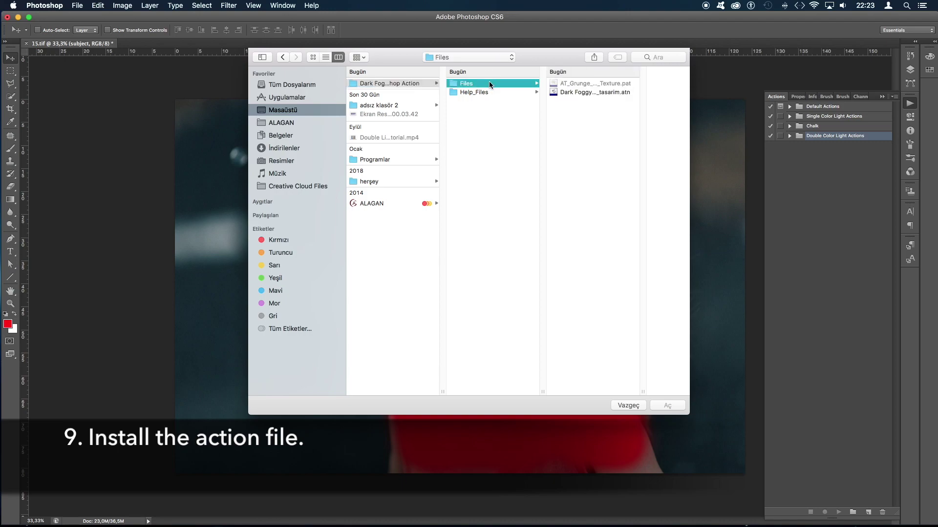
pyautogui.click(612, 93)
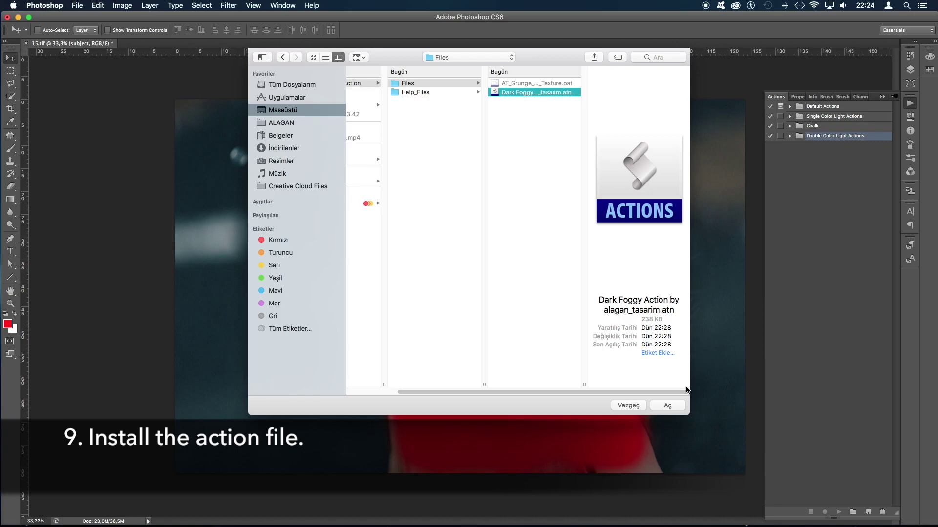
pyautogui.click(669, 407)
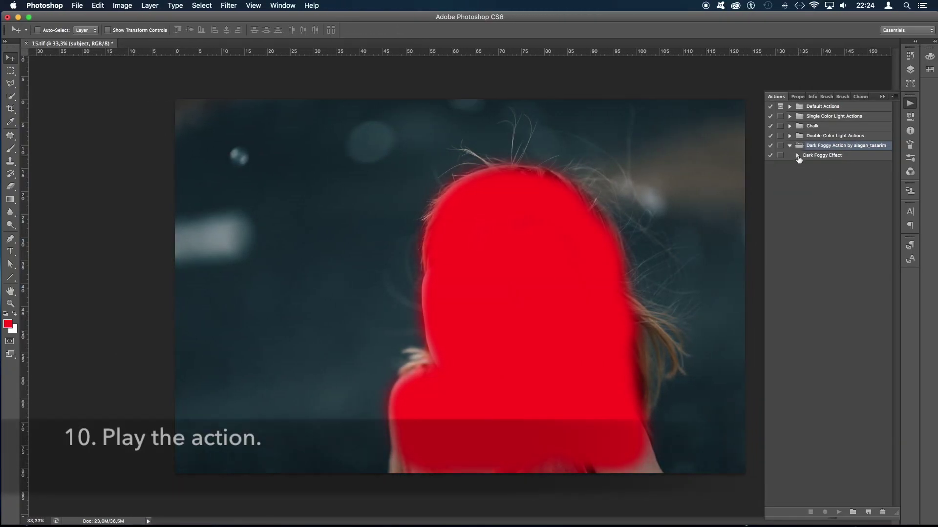
# - Play the Dark Foggy Effect action on the portrait and show the resulting groups in Layers
pyautogui.click(814, 157)
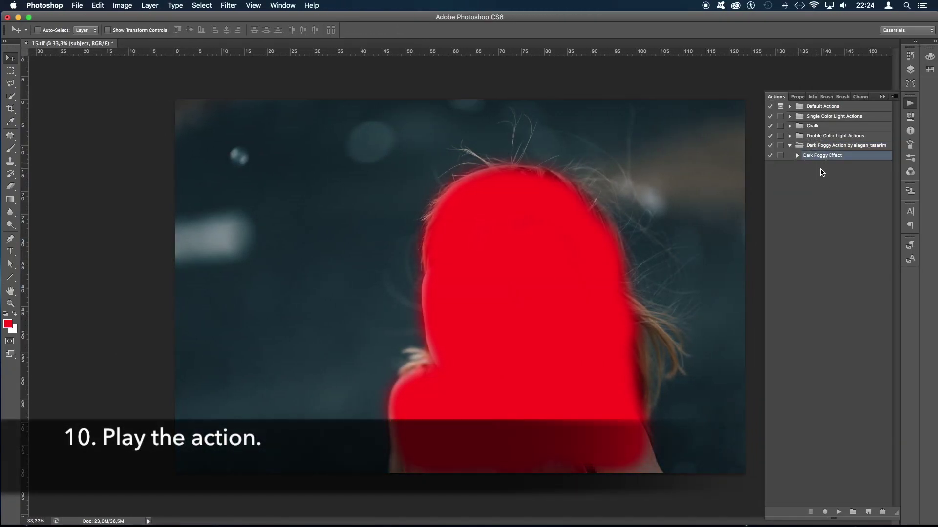
pyautogui.click(797, 156)
pyautogui.click(797, 156)
pyautogui.click(839, 513)
pyautogui.click(839, 513)
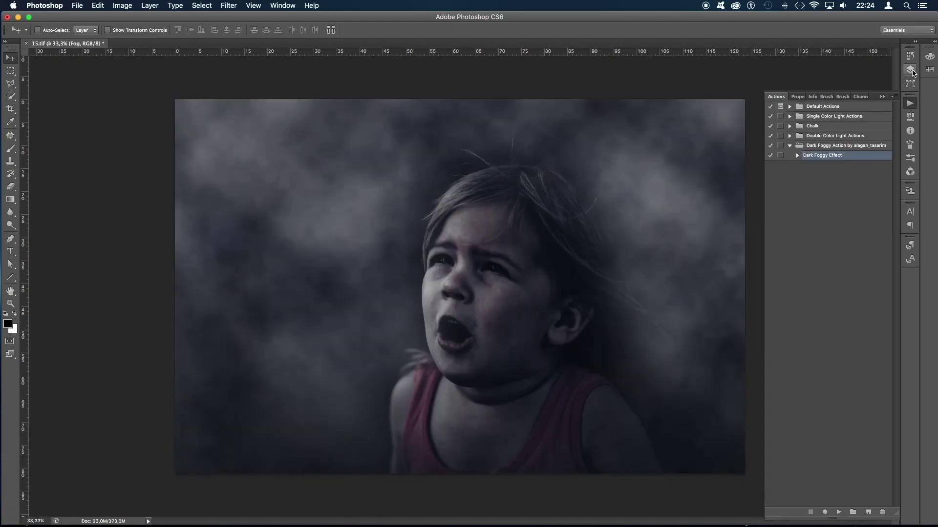
pyautogui.click(910, 71)
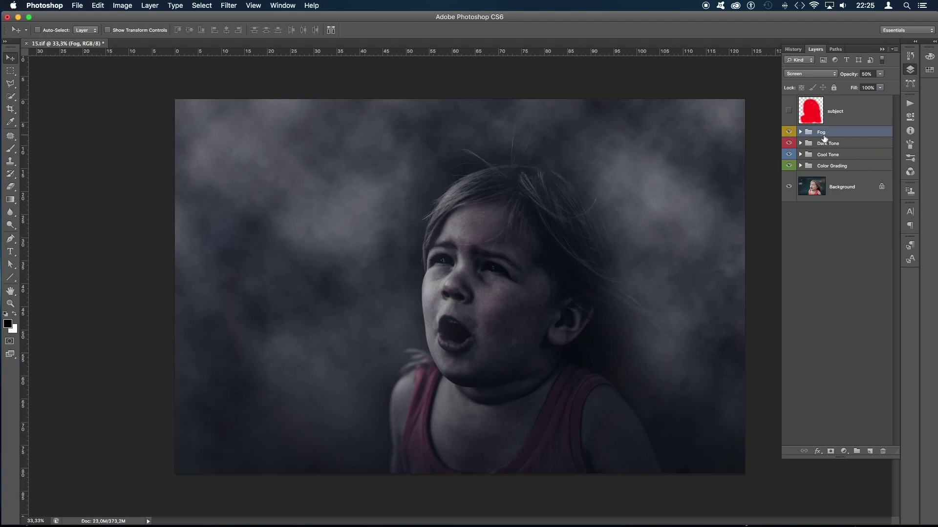
pyautogui.click(789, 131)
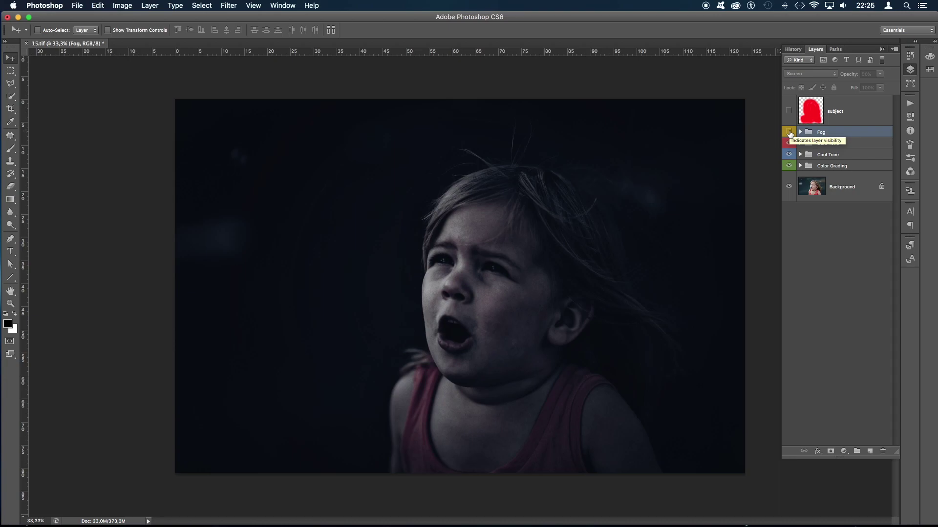
pyautogui.click(789, 132)
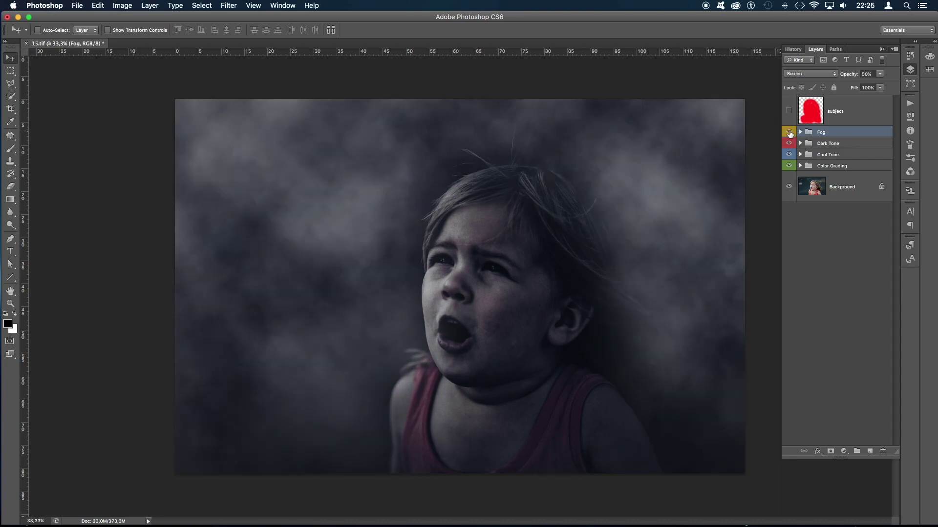
pyautogui.click(818, 144)
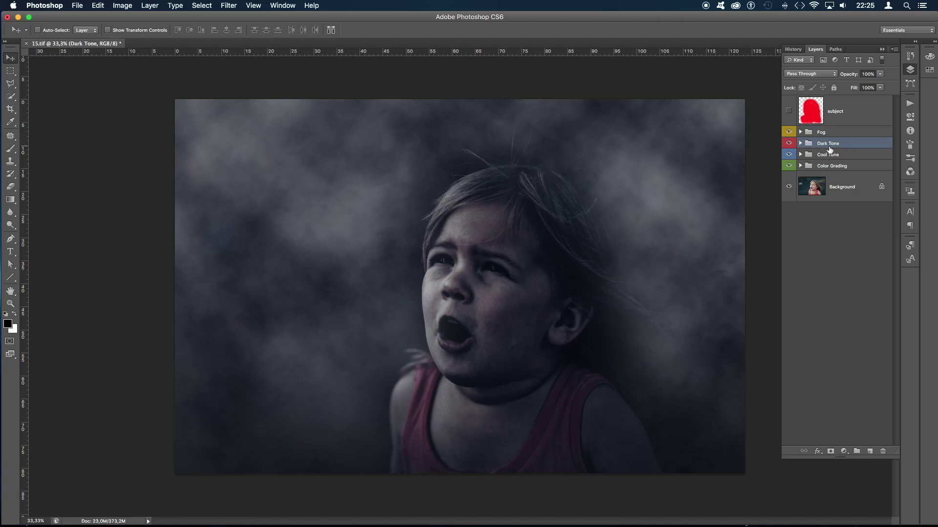
pyautogui.click(788, 144)
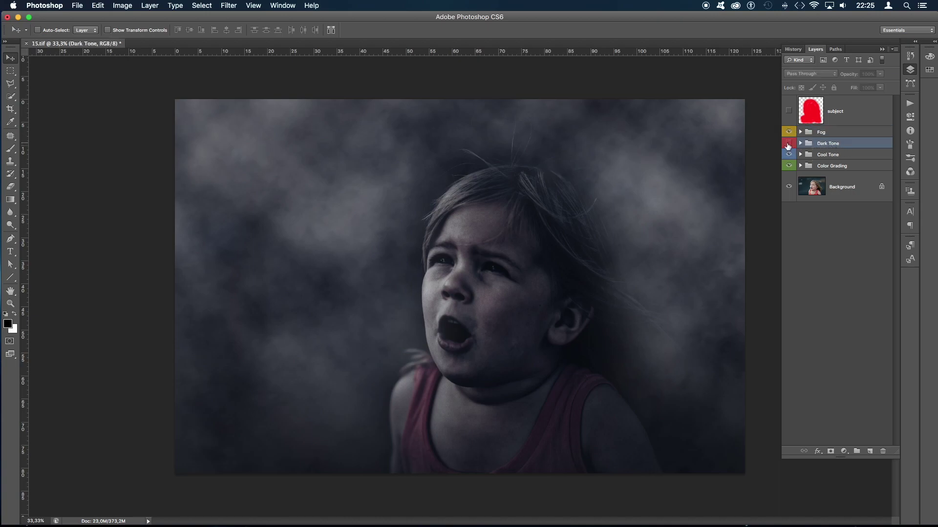
pyautogui.click(789, 144)
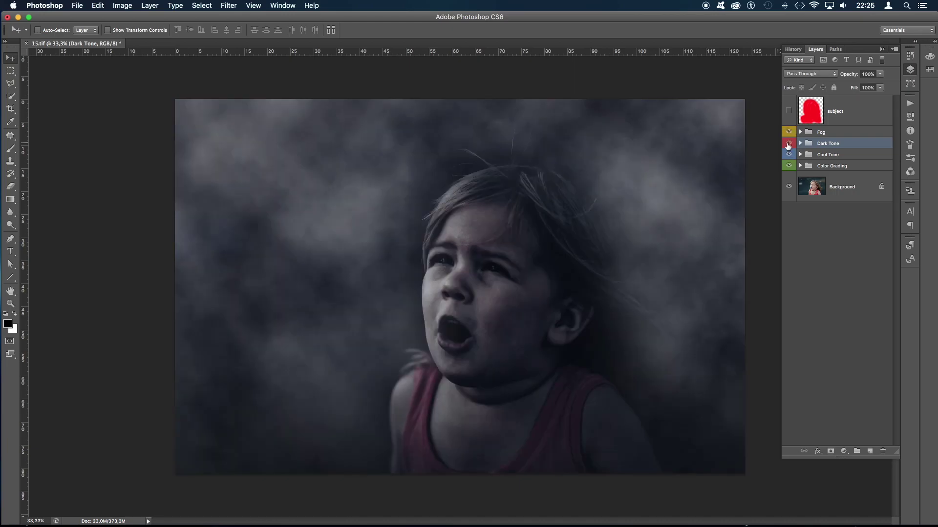
pyautogui.click(818, 156)
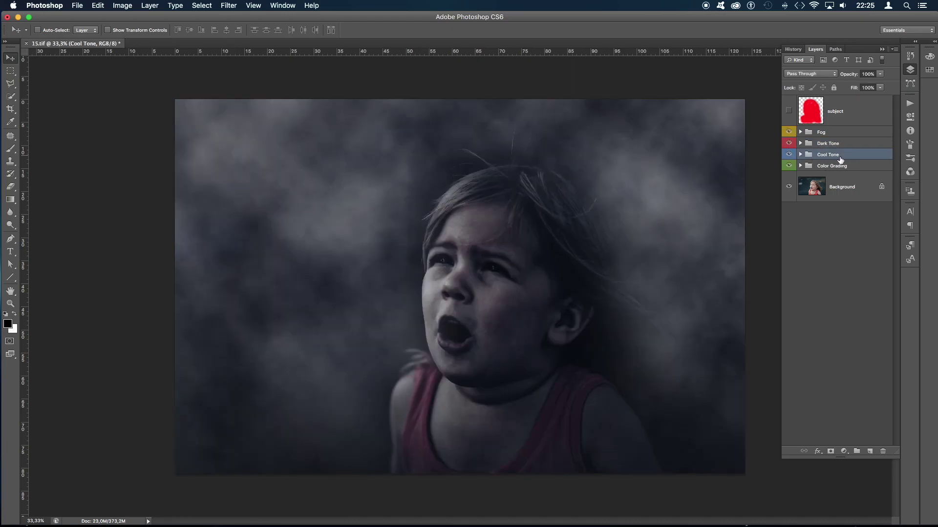
pyautogui.click(789, 156)
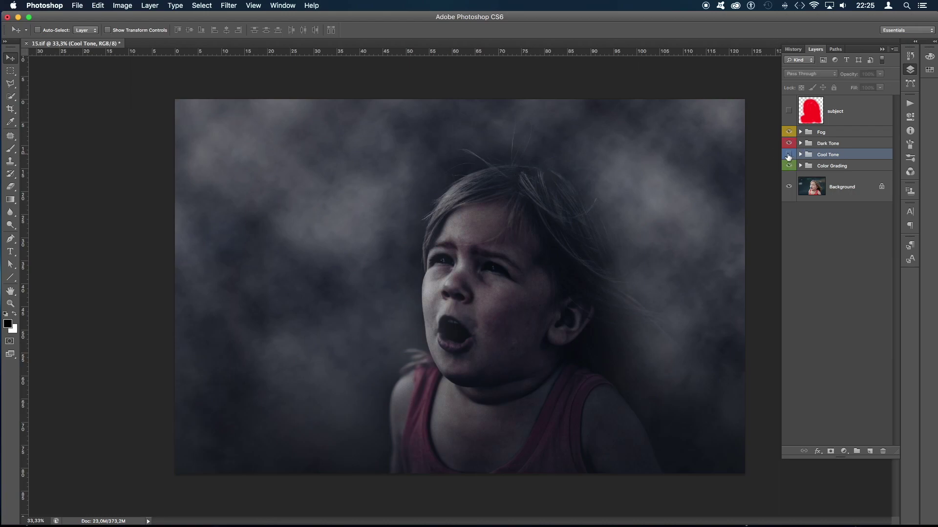
pyautogui.click(789, 155)
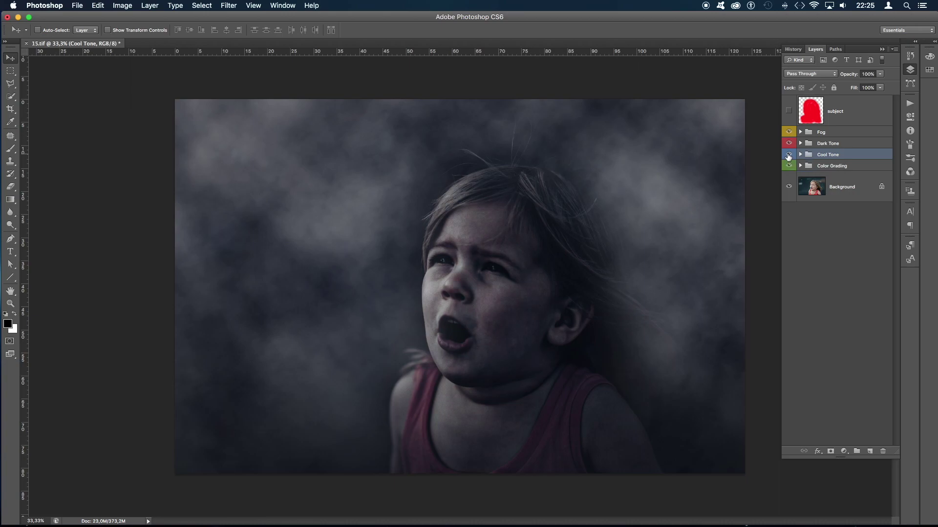
pyautogui.click(817, 166)
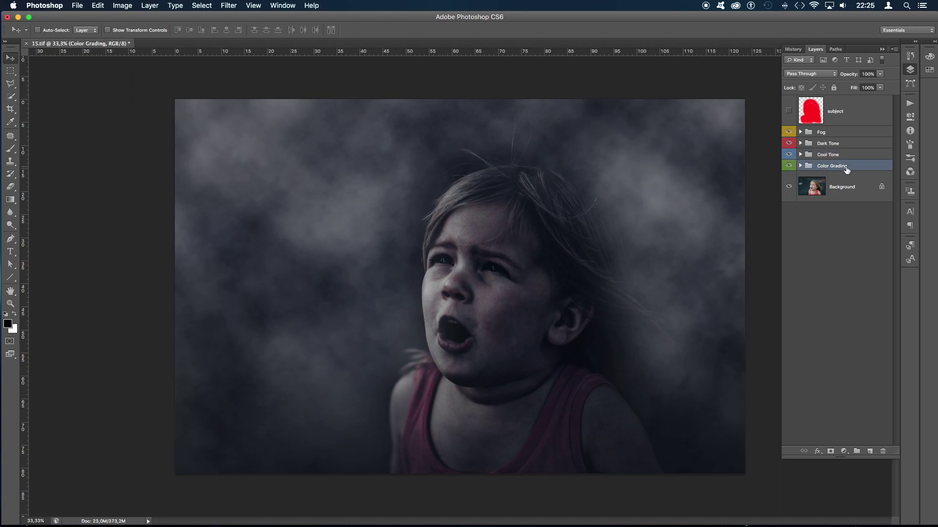
pyautogui.click(788, 167)
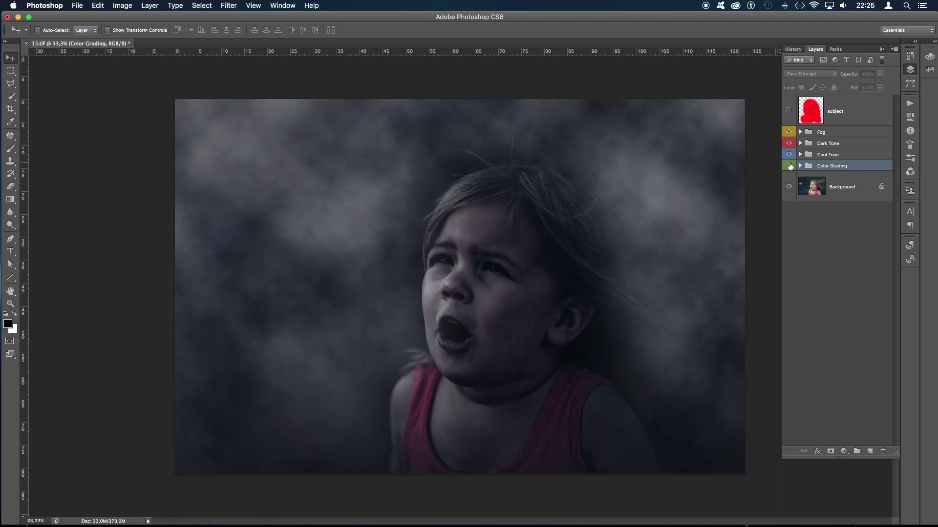
pyautogui.click(788, 166)
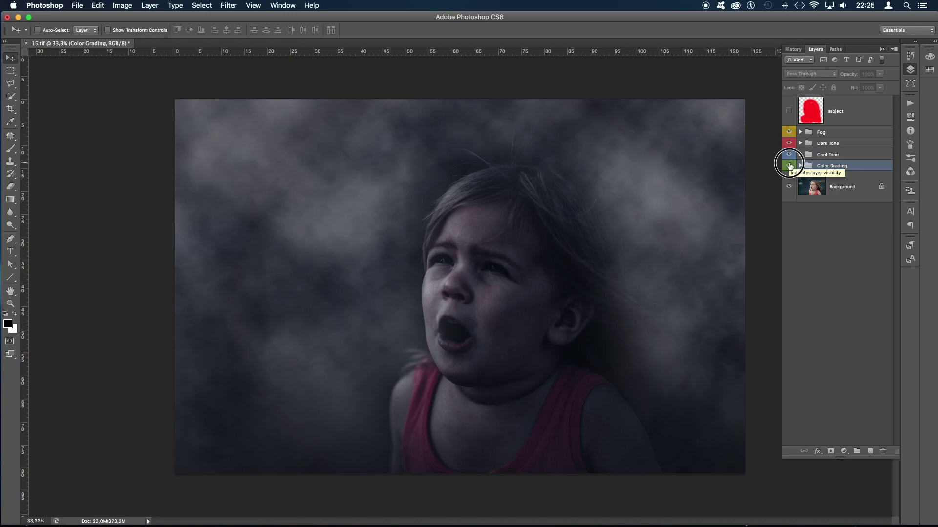
pyautogui.click(789, 167)
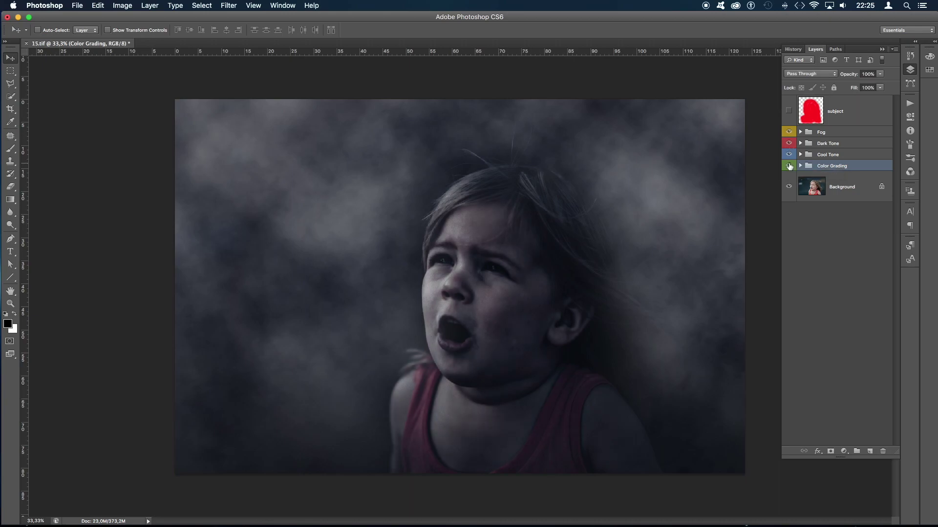